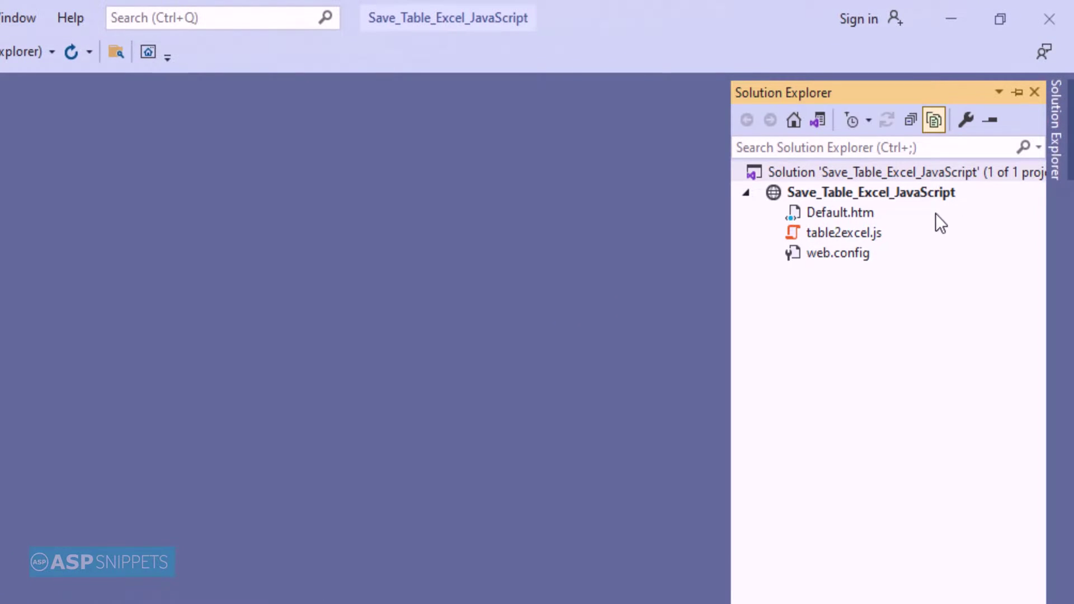
Step: Open Default.htm and start a tblCustomers table with a header row
{"action": "left_click", "coordinate": [884, 234]}
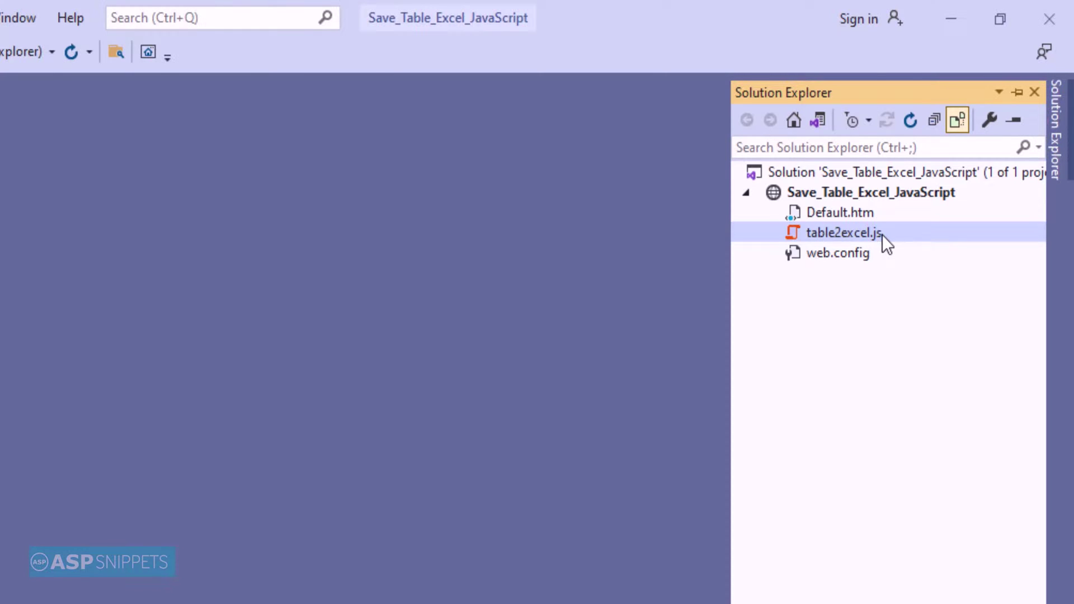
{"action": "double_click", "coordinate": [867, 212]}
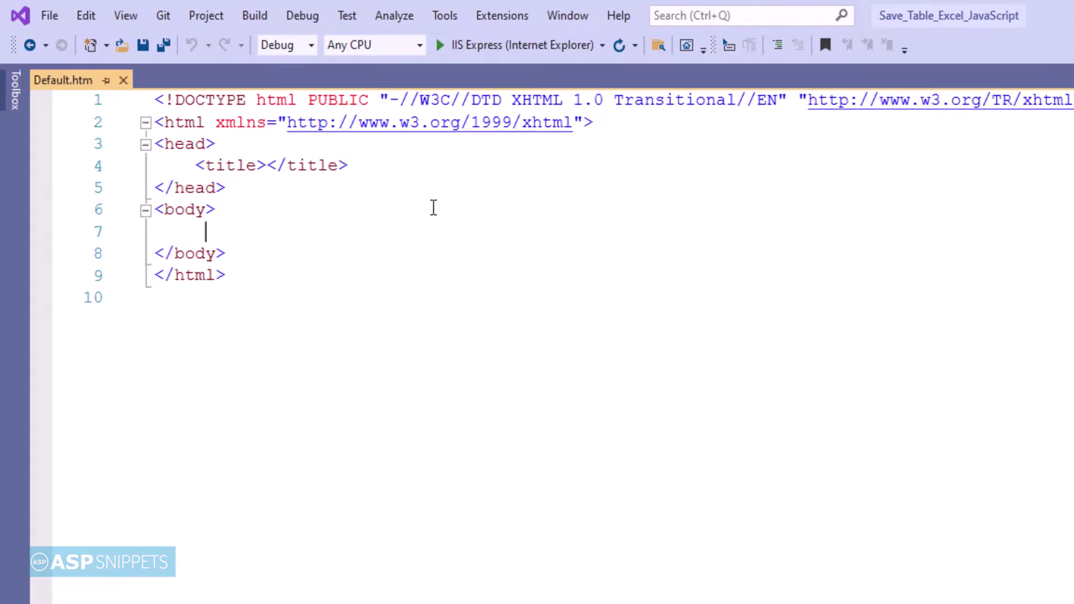
{"action": "type", "text": "<table"}
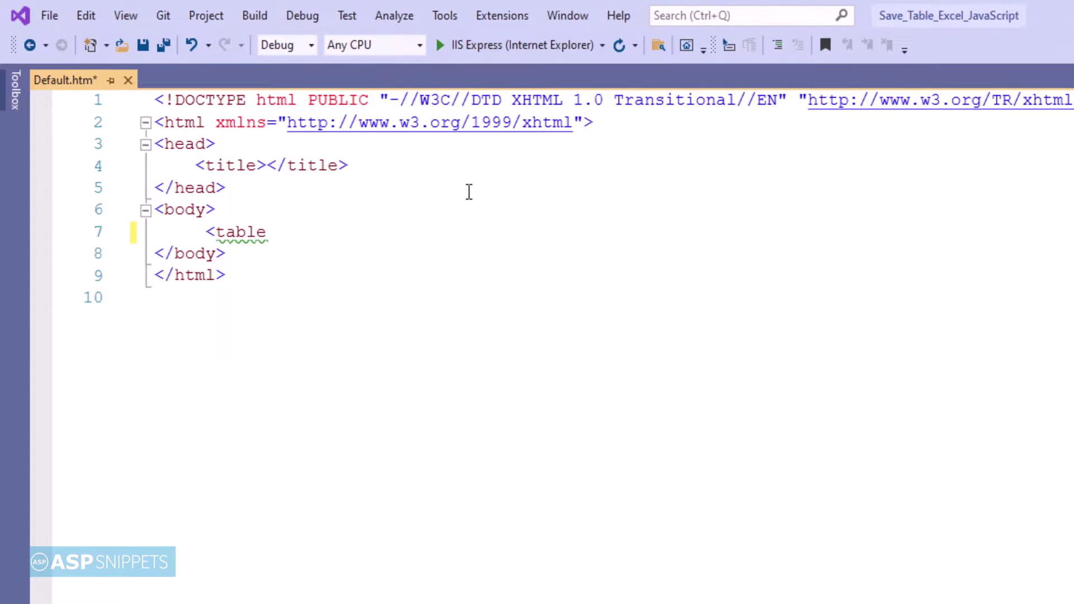
{"action": "type", "text": ">"}
{"action": "key", "text": "Left"}
{"action": "type", "text": "id="}
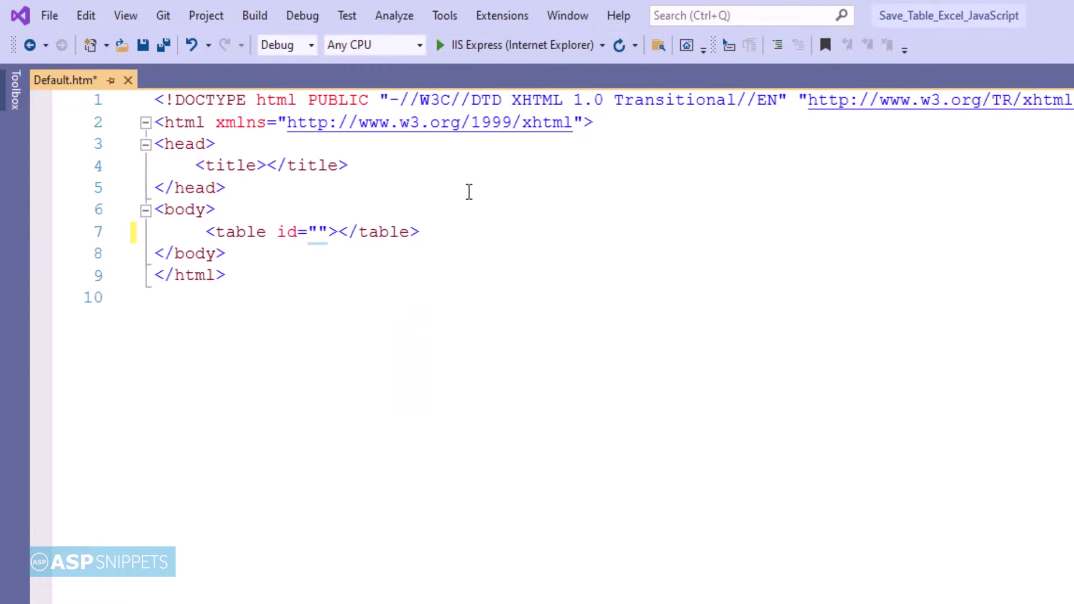
{"action": "type", "text": "tblCustomers"}
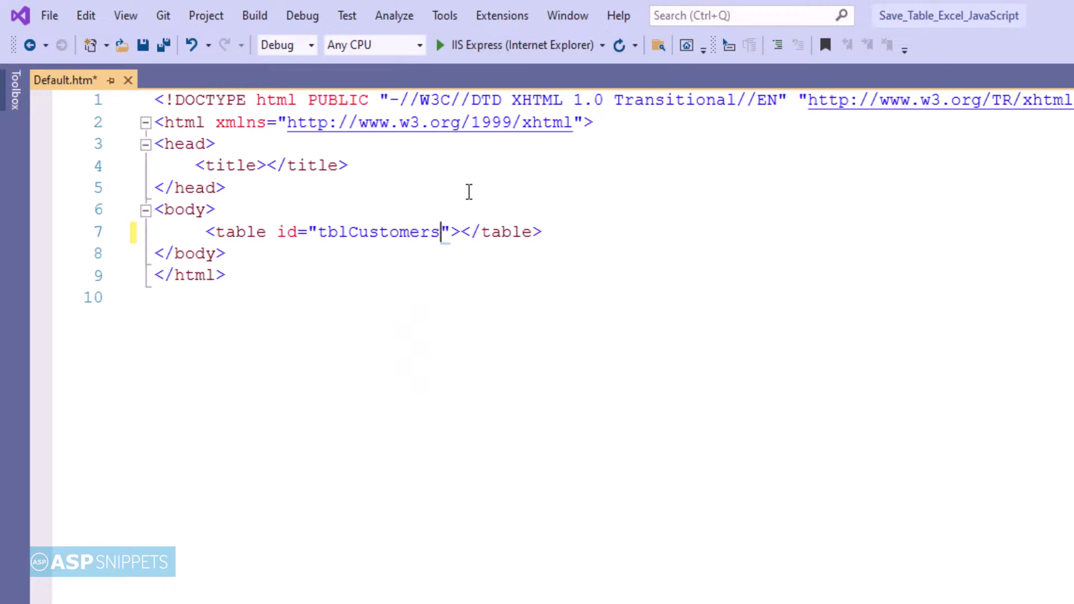
{"action": "key", "text": "Right"}
{"action": "key", "text": "Right"}
{"action": "key", "text": "Return"}
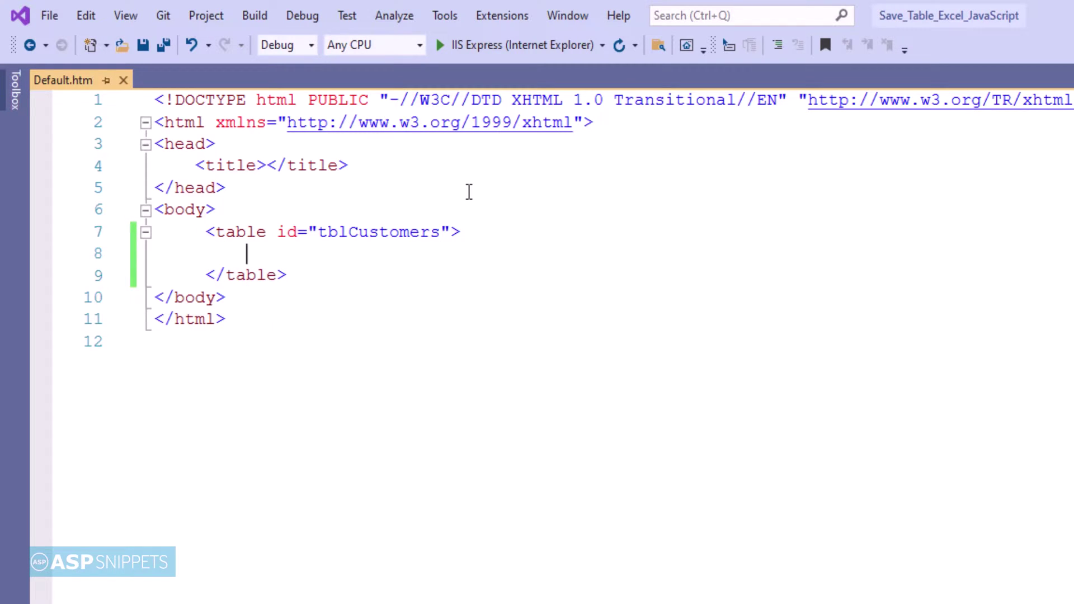
{"action": "type", "text": "<tr>"}
{"action": "key", "text": "Return"}
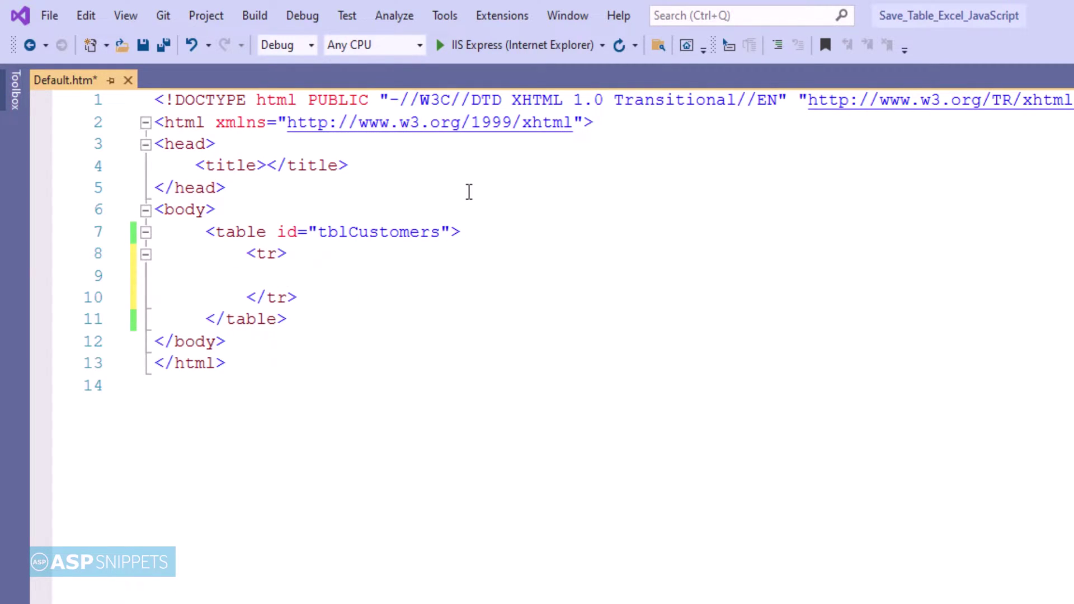
{"action": "type", "text": "<th>"}
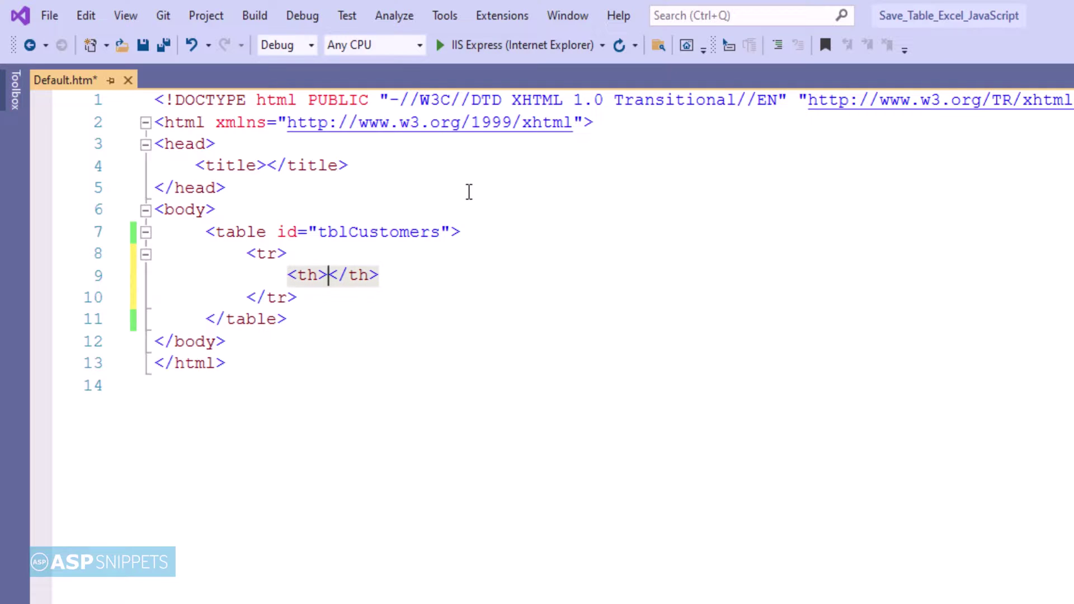
{"action": "type", "text": "Customer Id"}
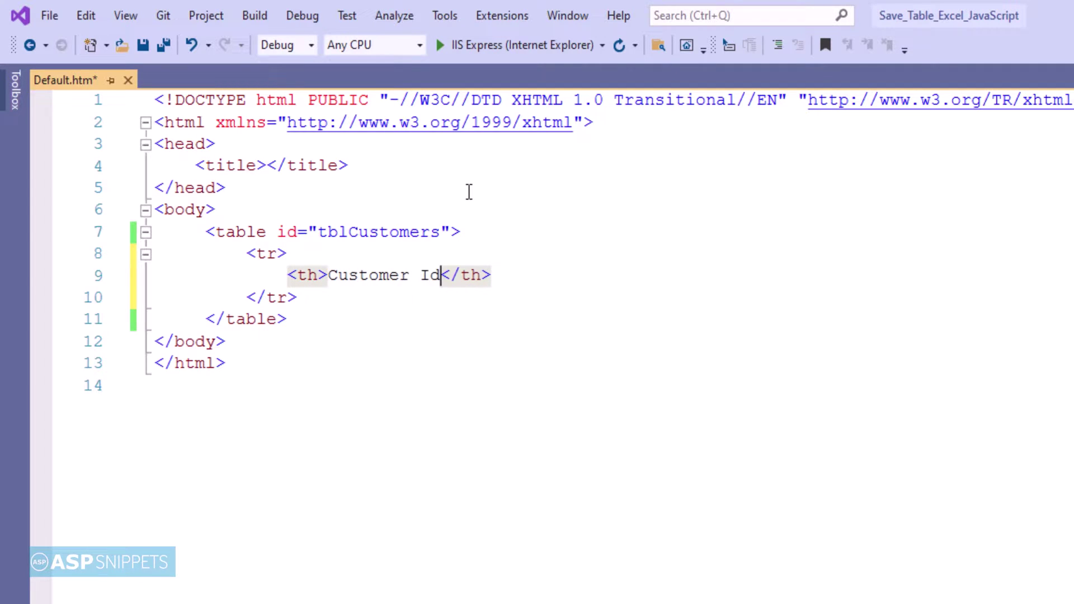
Step: Duplicate the Customer Id header cell into Name and Country columns, save, and start a new row
{"action": "key", "text": "ctrl+d"}
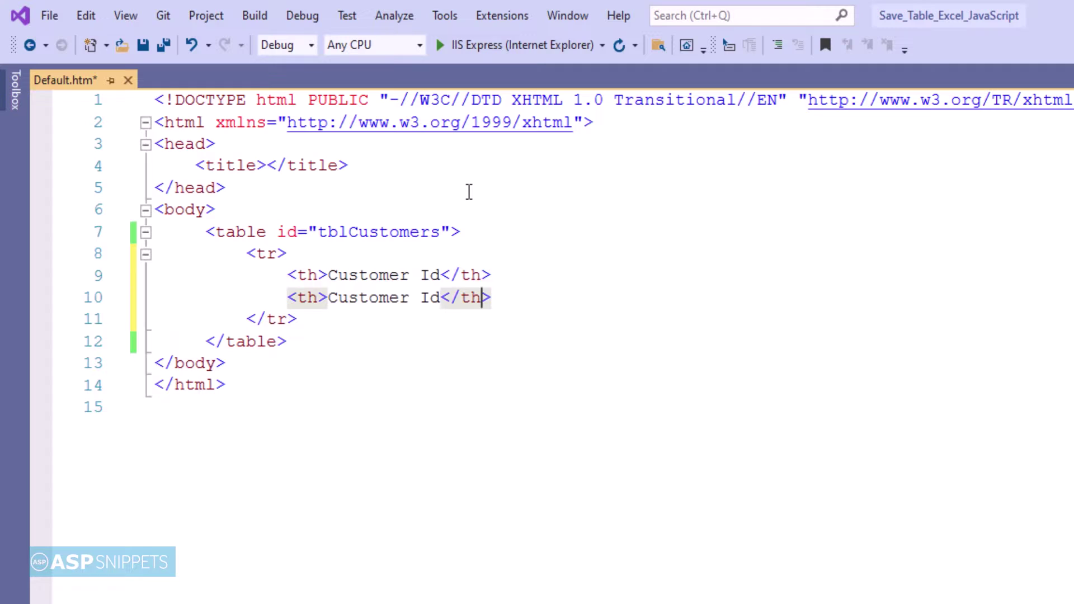
{"action": "key", "text": "ctrl+shift+Left"}
{"action": "key", "text": "ctrl+shift+Left"}
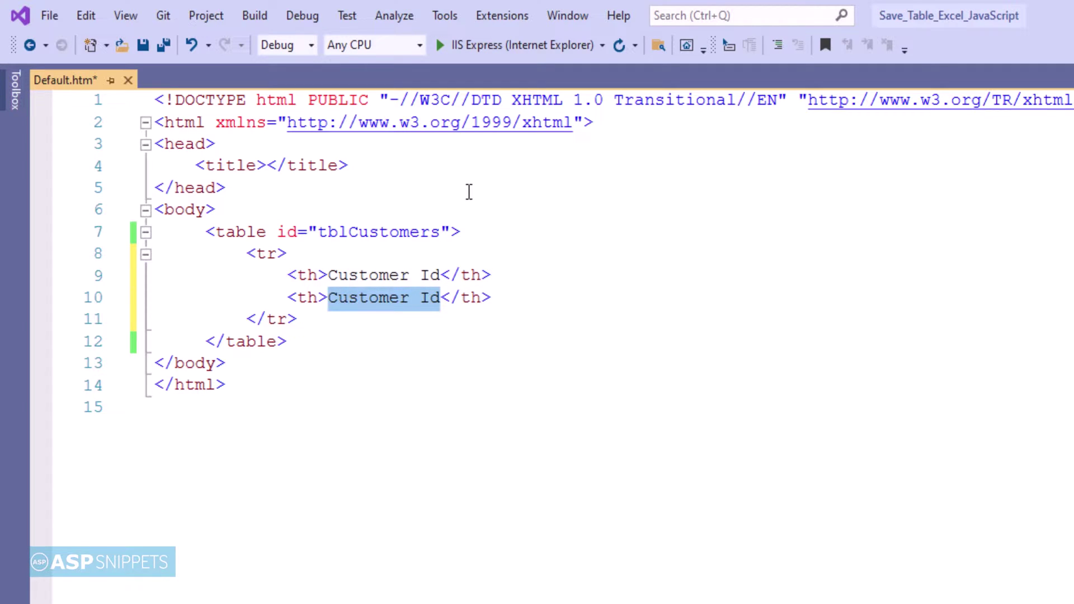
{"action": "type", "text": "Name"}
{"action": "key", "text": "End"}
{"action": "key", "text": "ctrl+d"}
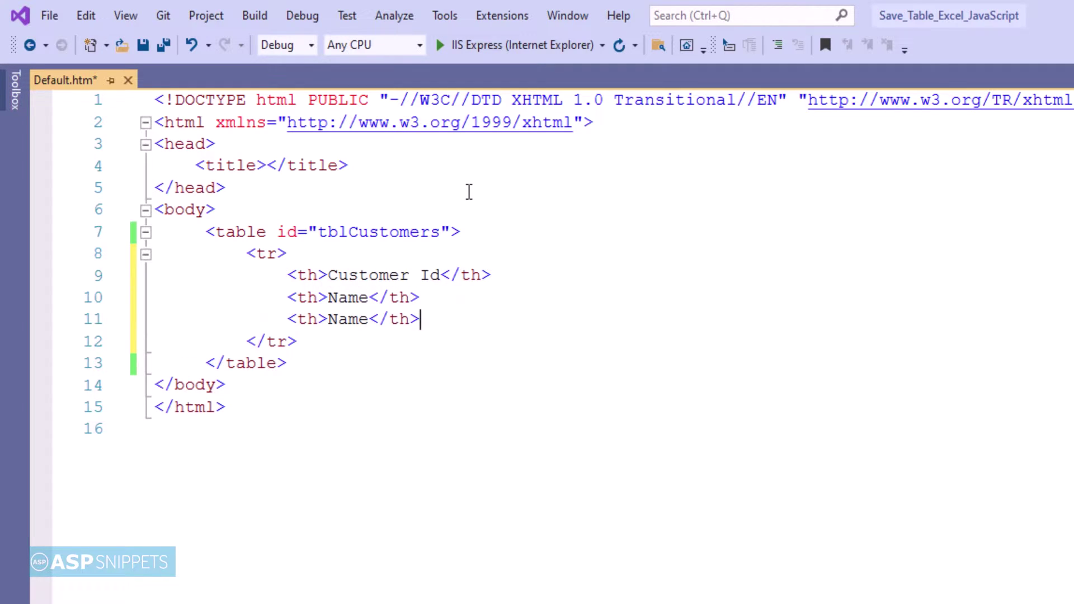
{"action": "key", "text": "Left"}
{"action": "key", "text": "Left"}
{"action": "key", "text": "Left"}
{"action": "key", "text": "shift+Left"}
{"action": "key", "text": "ctrl+shift+Left"}
{"action": "type", "text": "Country"}
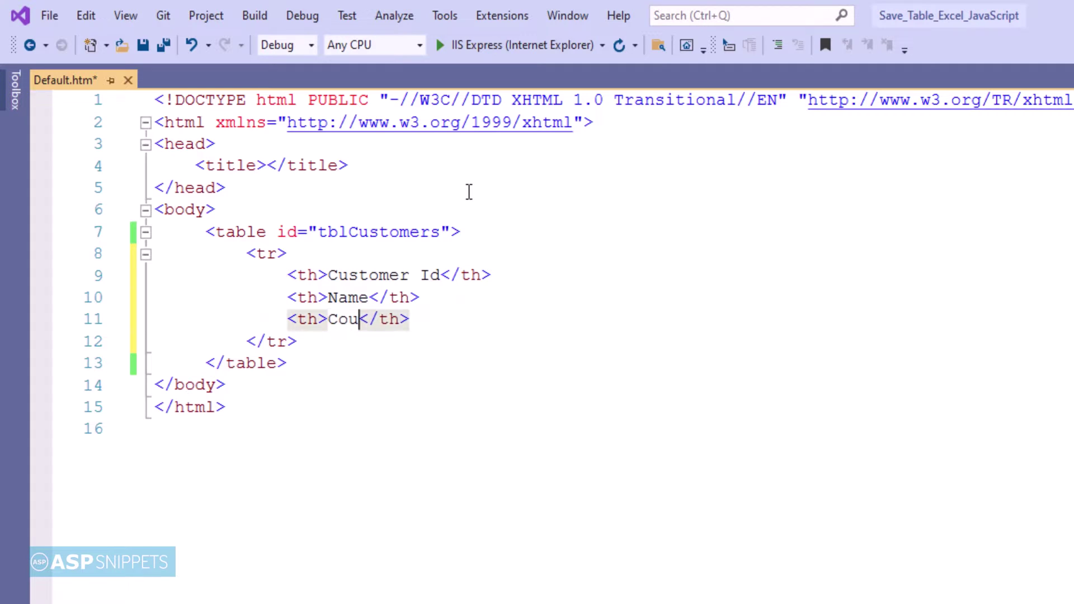
{"action": "key", "text": "ctrl+s"}
{"action": "key", "text": "Down"}
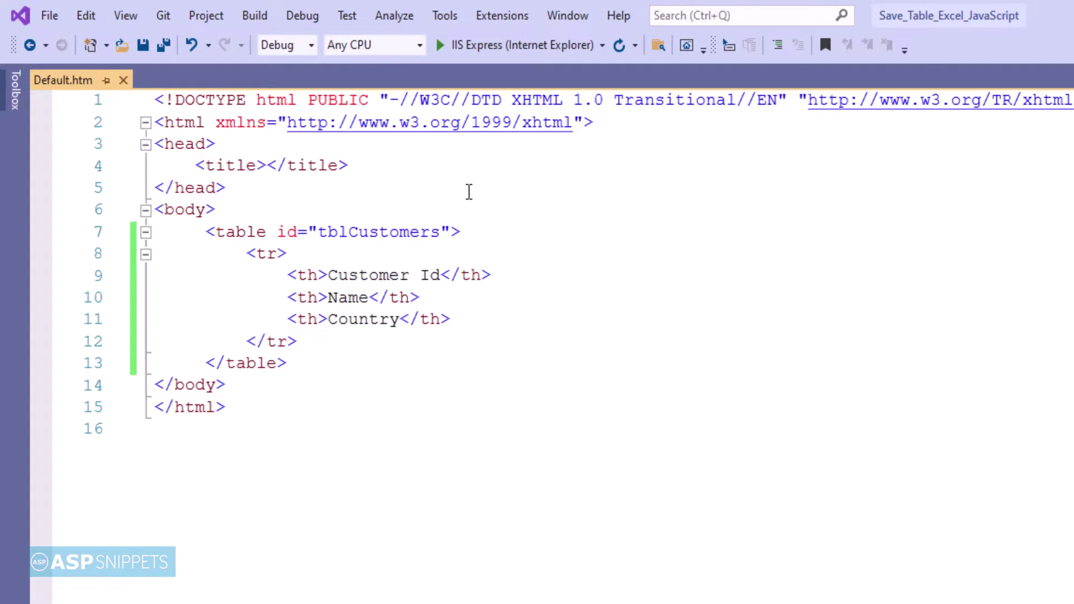
{"action": "key", "text": "End"}
{"action": "key", "text": "Return"}
{"action": "type", "text": "<tr"}
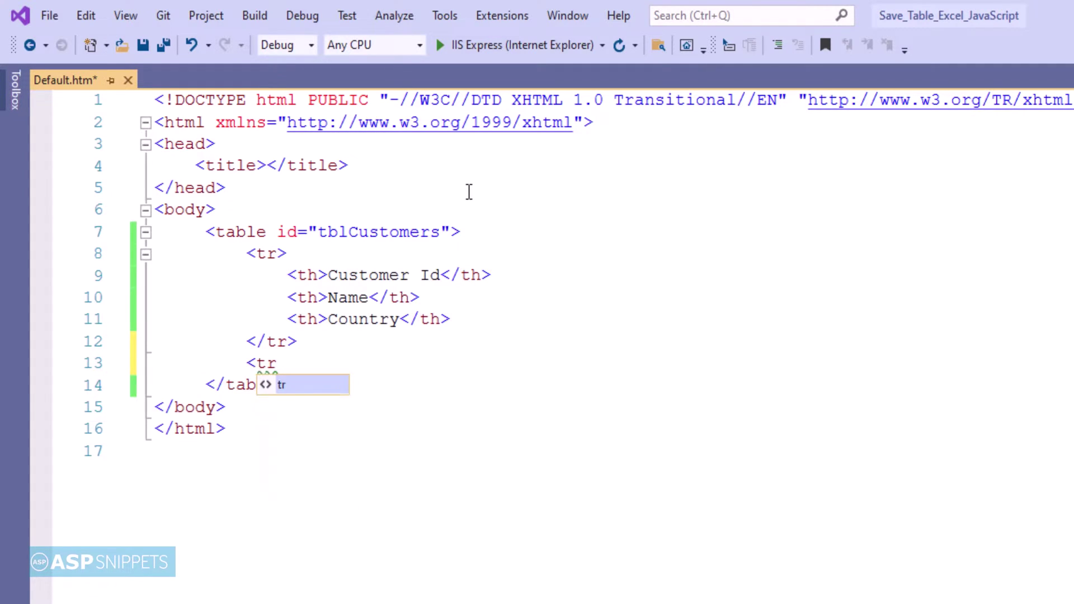
{"action": "type", "text": ">"}
Step: Fill in id, name and country cells for four customers, starting with John Hammond, United States
{"action": "key", "text": "Return"}
{"action": "type", "text": "<t"}
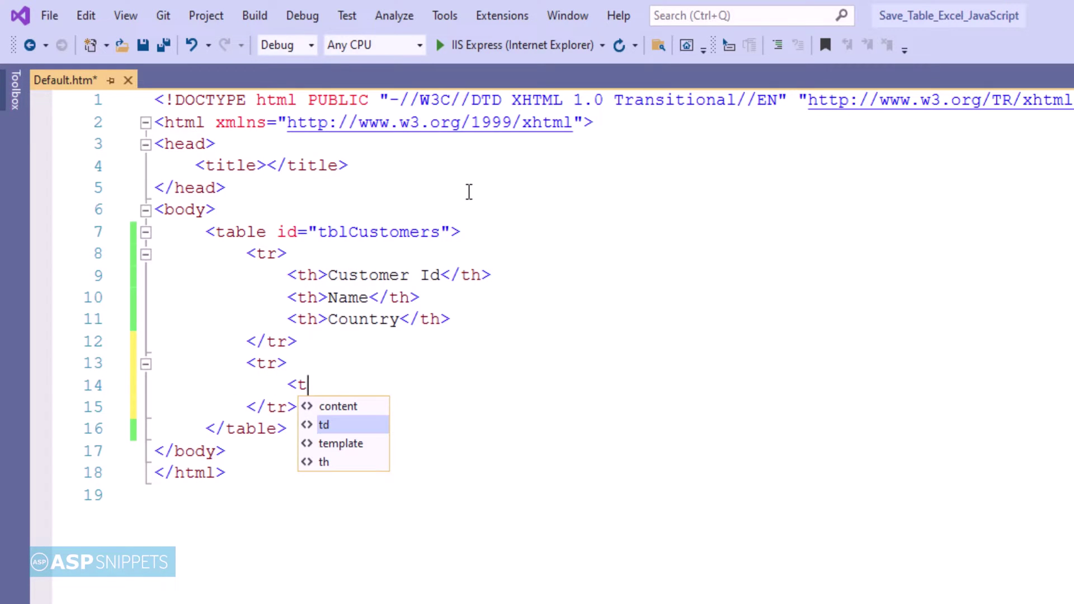
{"action": "type", "text": "d>1"}
{"action": "key", "text": "Right"}
{"action": "key", "text": "Right"}
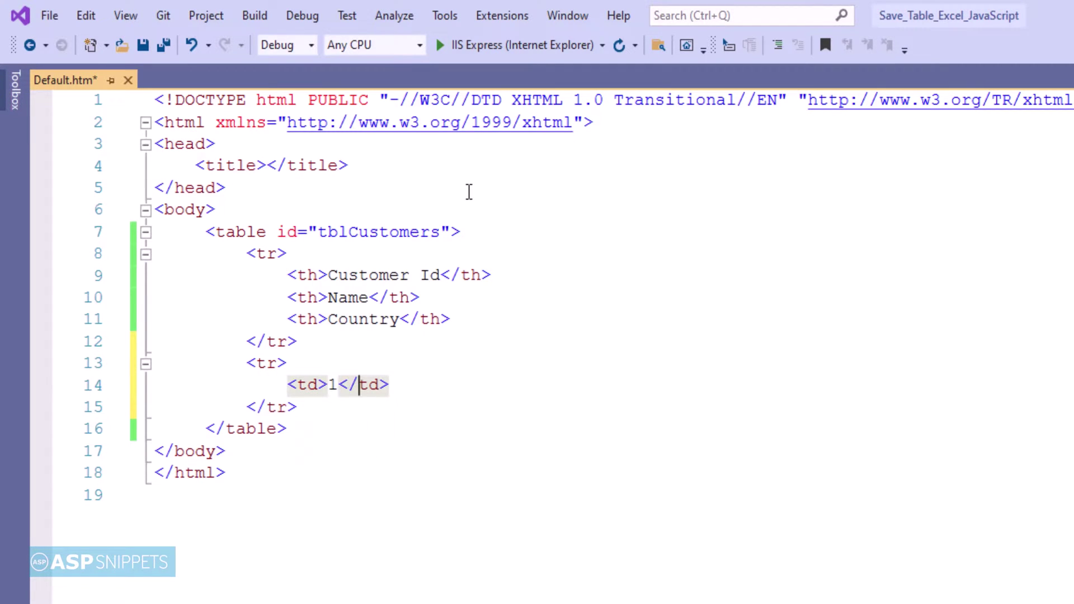
{"action": "key", "text": "End"}
{"action": "key", "text": "Return"}
{"action": "type", "text": "<"}
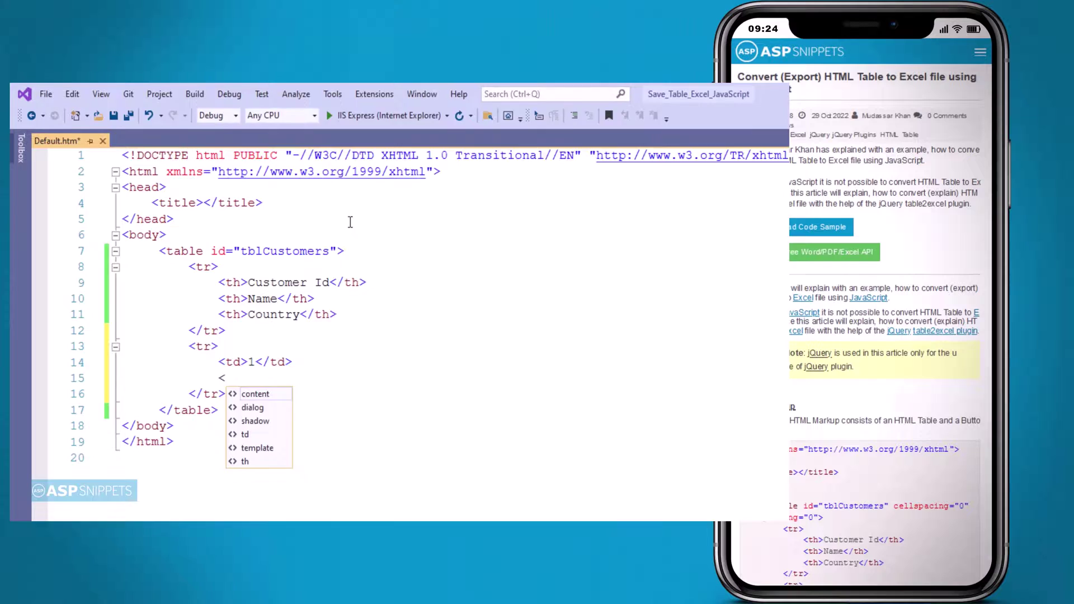
{"action": "type", "text": "td>"}
{"action": "type", "text": "John "}
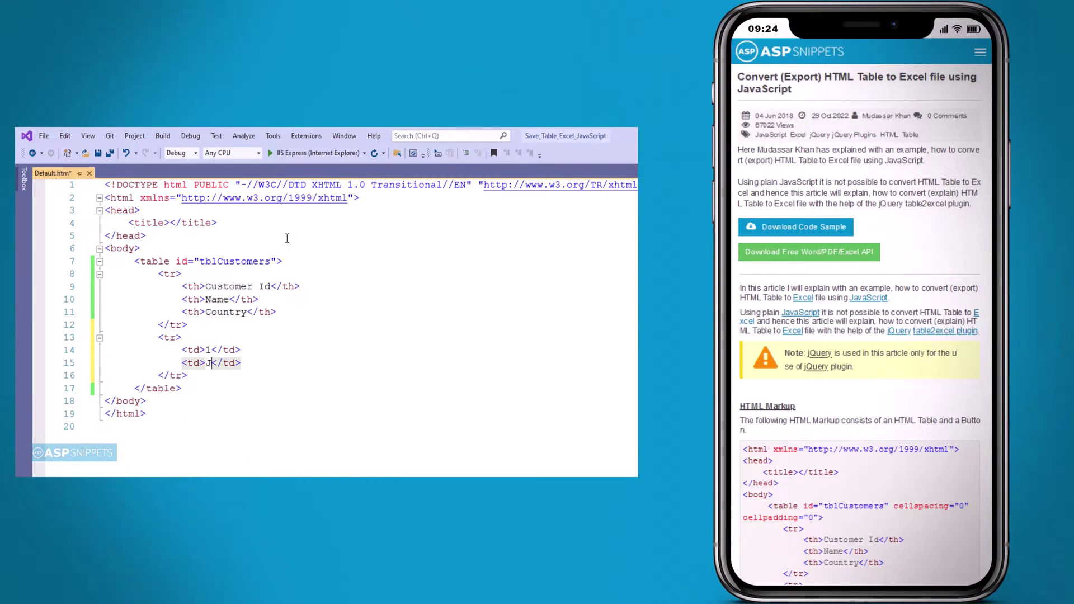
{"action": "type", "text": "Hammon</td"}
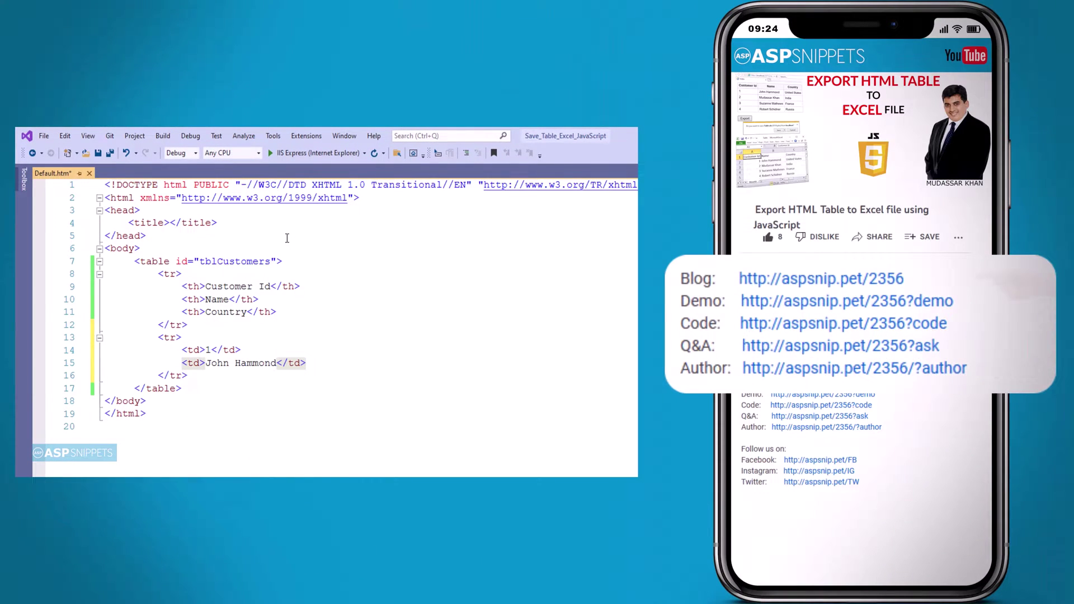
{"action": "key", "text": "End"}
{"action": "key", "text": "Return"}
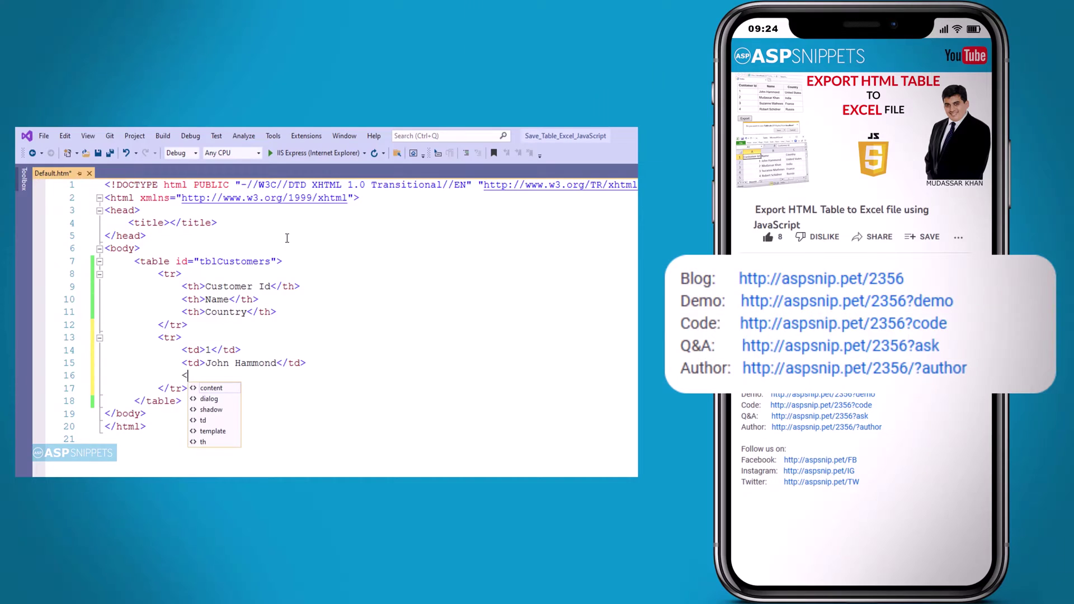
{"action": "type", "text": "<td>United "}
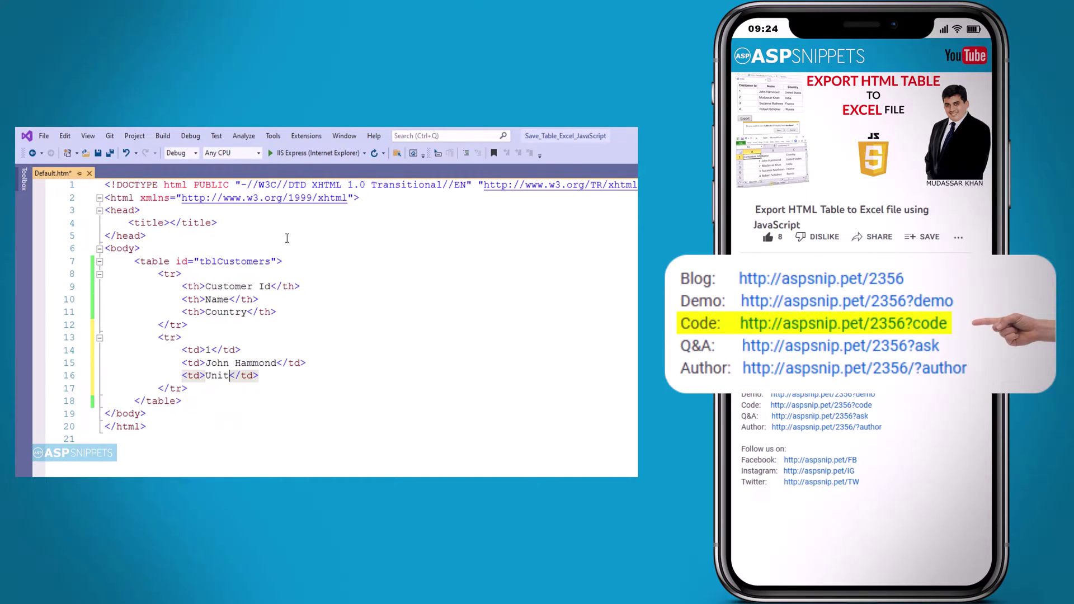
{"action": "type", "text": "States"}
{"action": "key", "text": "End"}
{"action": "key", "text": "Down"}
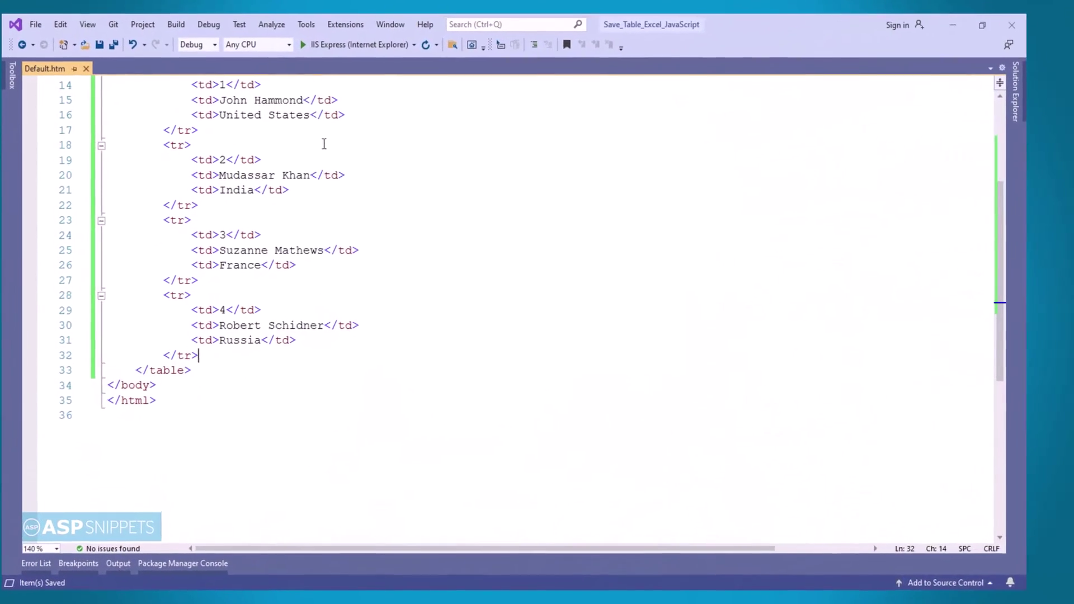
{"action": "scroll", "coordinate": [337, 137], "scroll_direction": "down", "scroll_amount": 4}
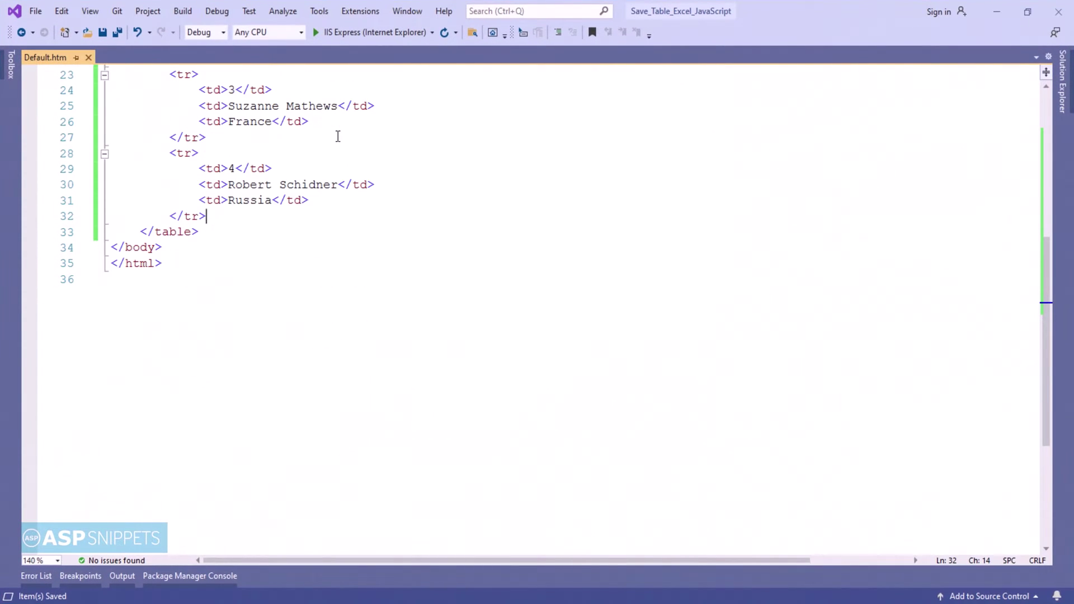
Step: Add a <br /> and a btnExport submit button labelled Export, calling Export(), then save
{"action": "key", "text": "Return"}
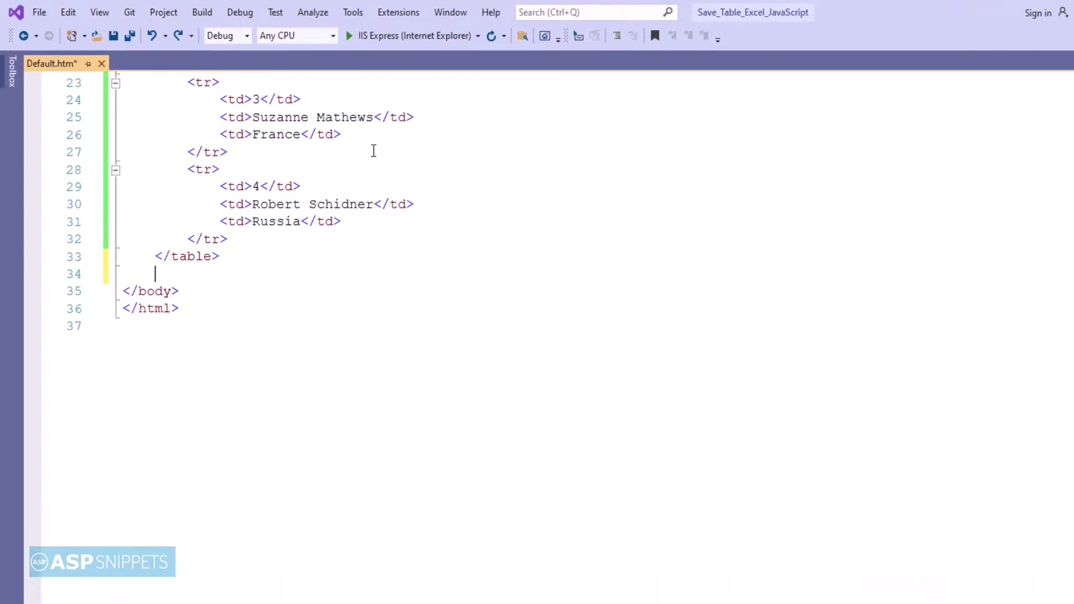
{"action": "type", "text": "<br />"}
{"action": "key", "text": "Return"}
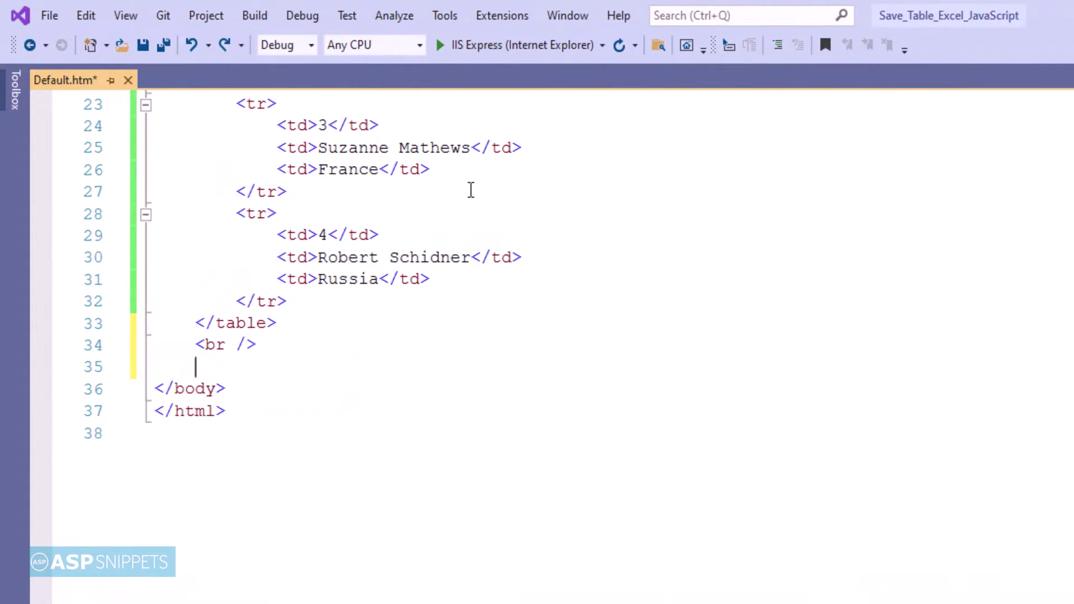
{"action": "type", "text": "<input"}
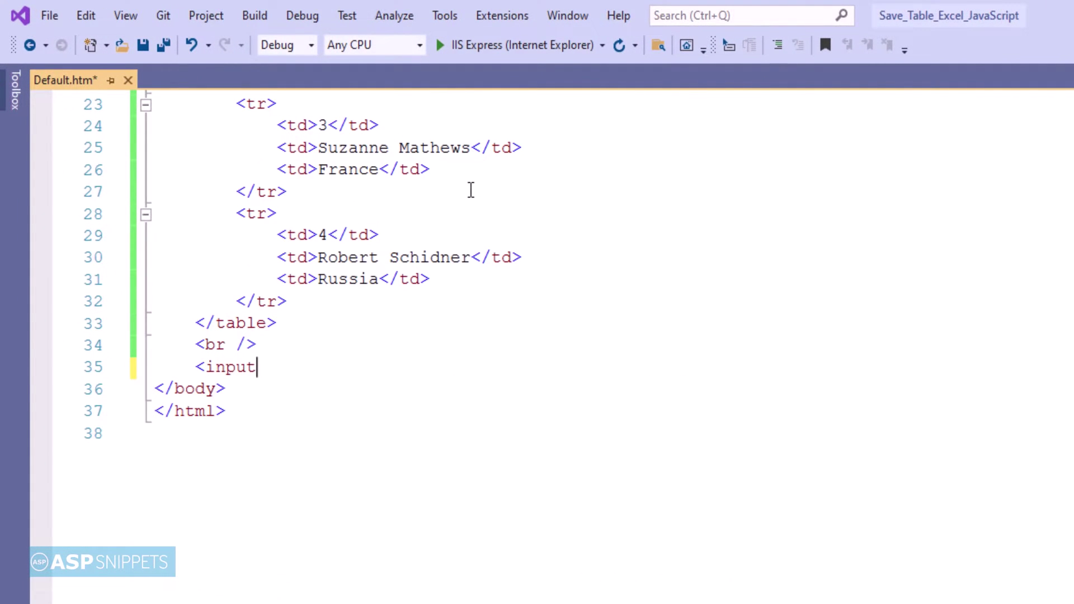
{"action": "type", "text": " ty /"}
{"action": "type", "text": " ty"}
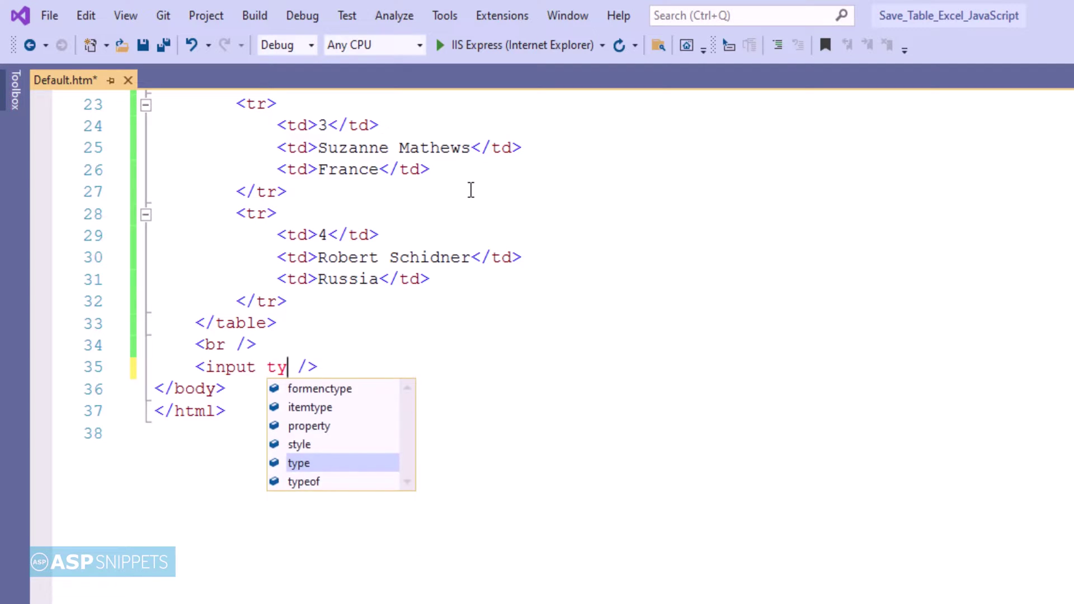
{"action": "type", "text": "pe=\"sub"}
{"action": "key", "text": "Tab"}
{"action": "type", "text": "\" "}
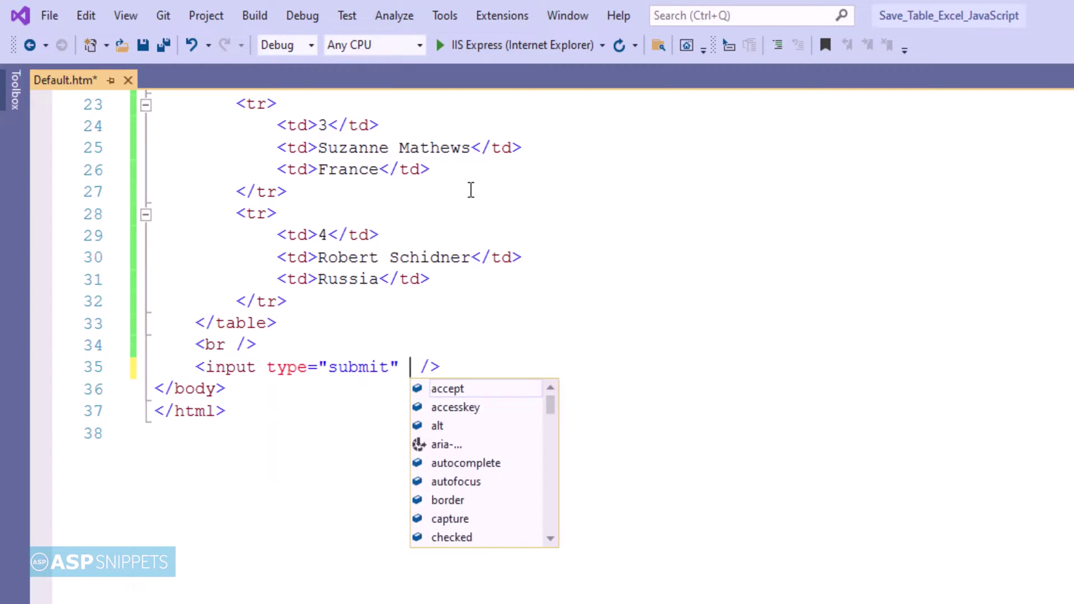
{"action": "type", "text": "id=\"btn"}
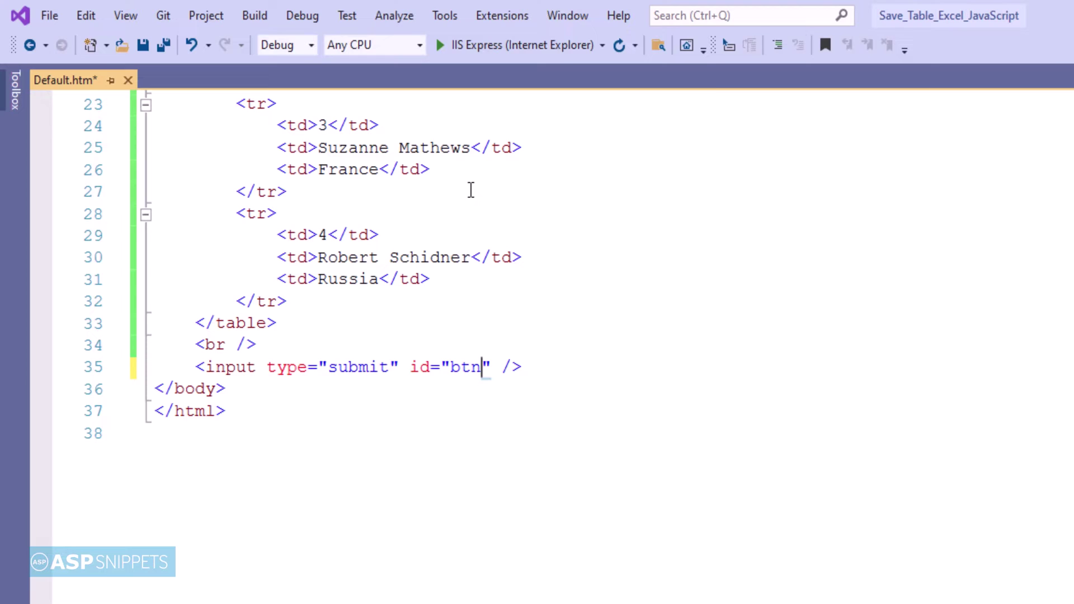
{"action": "type", "text": "Export"}
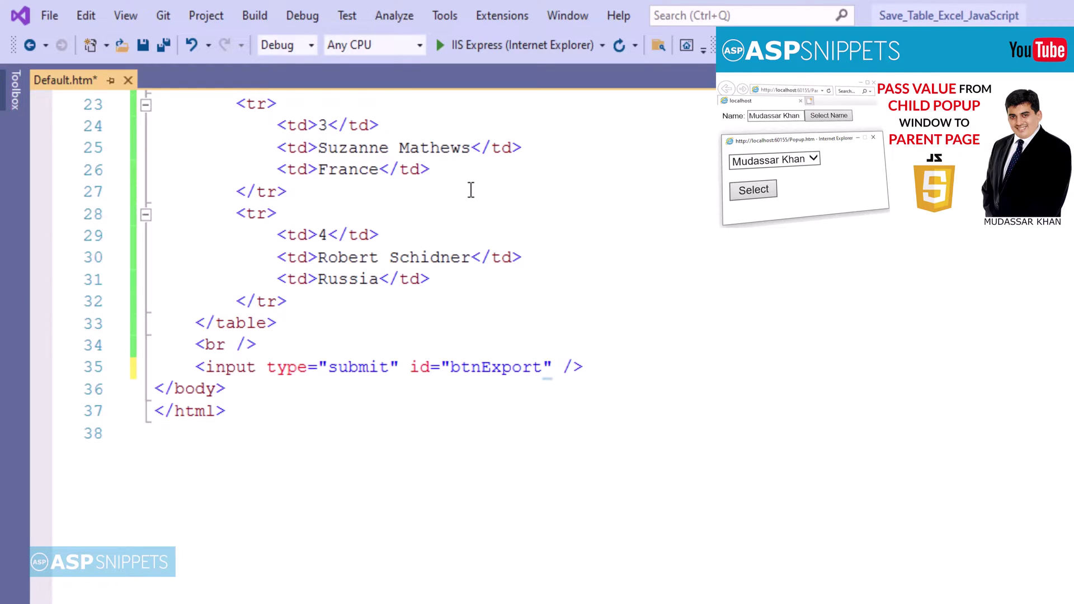
{"action": "type", "text": "\" va"}
{"action": "key", "text": "Tab"}
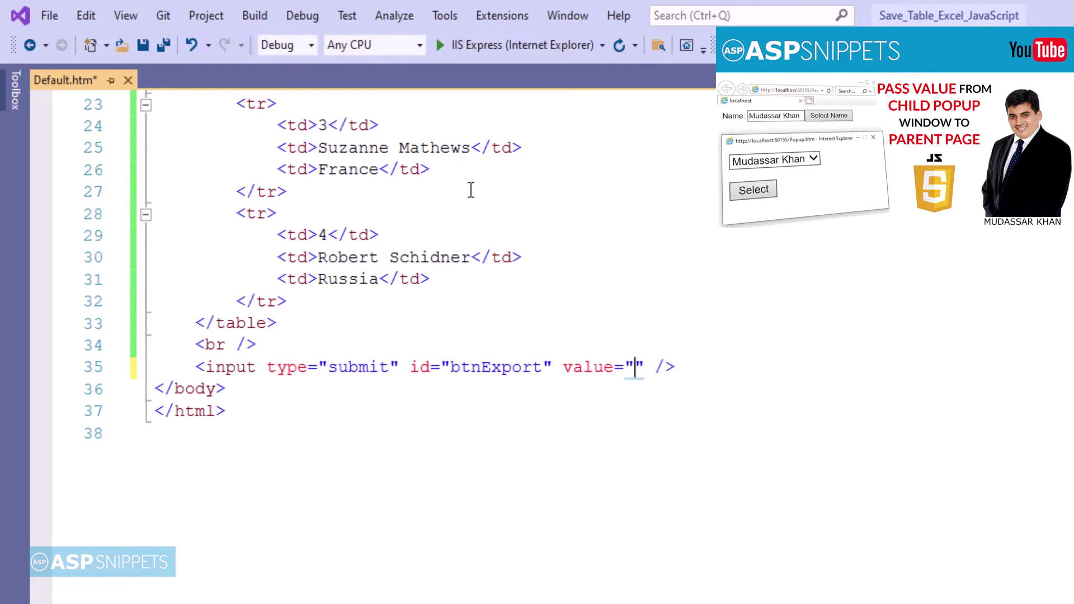
{"action": "type", "text": "Ex"}
{"action": "type", "text": "port\""}
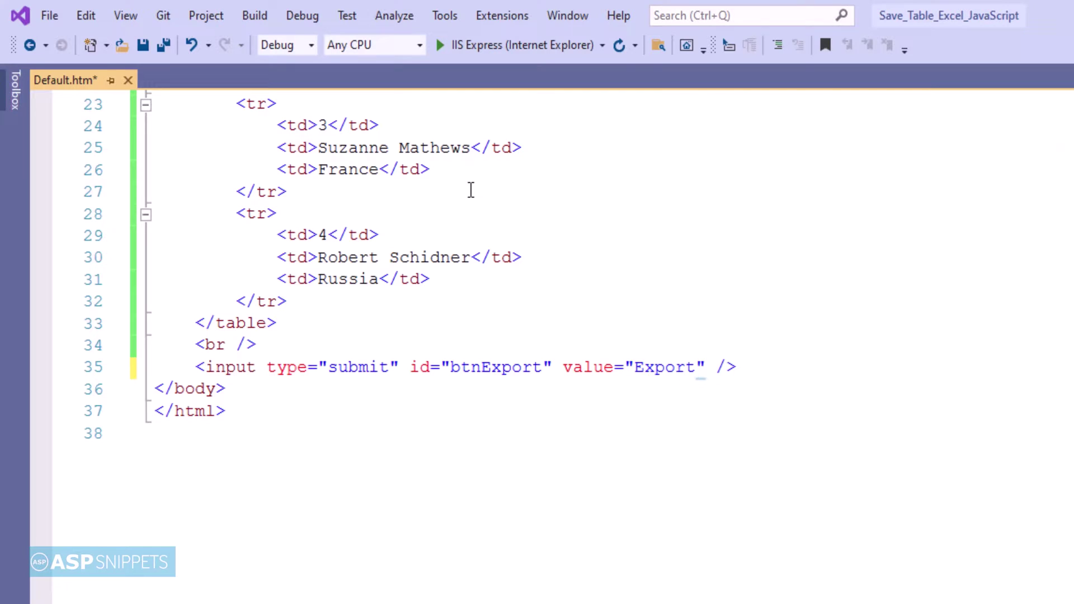
{"action": "type", "text": " onc "}
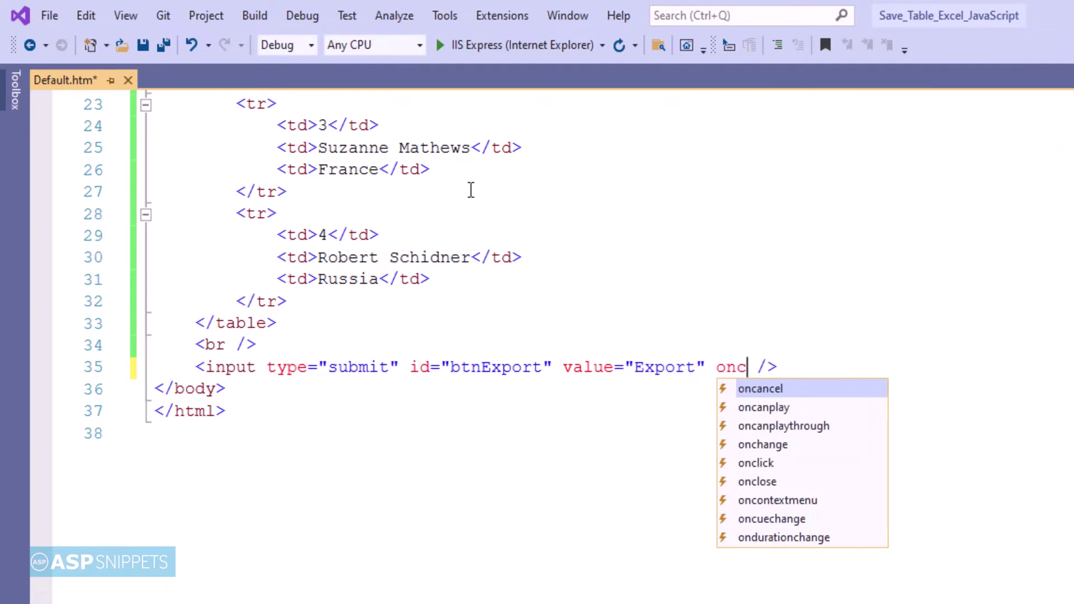
{"action": "type", "text": "li"}
{"action": "key", "text": "Tab"}
{"action": "type", "text": "Export"}
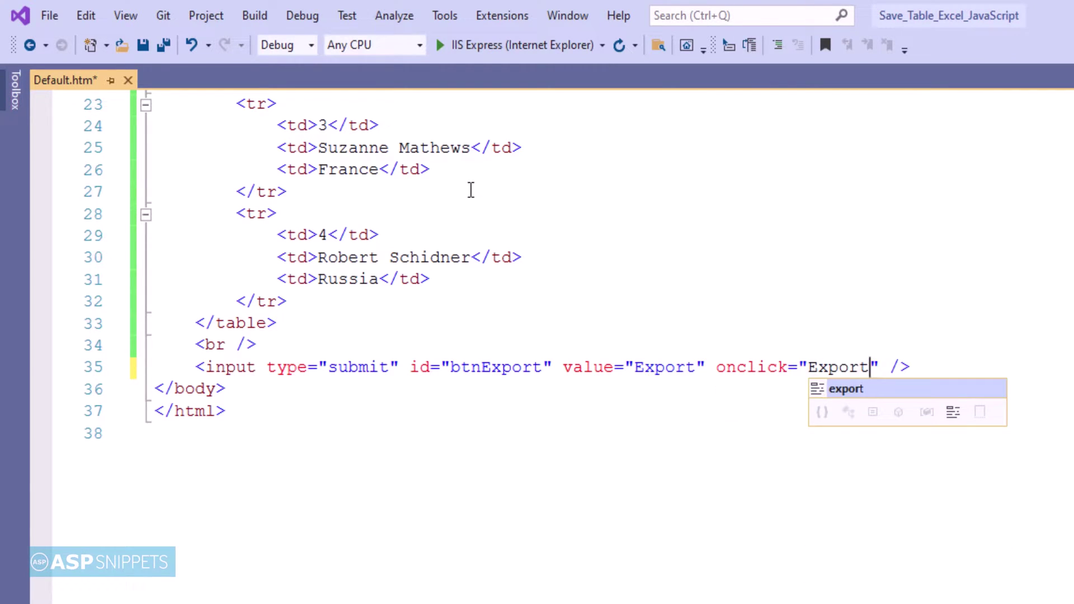
{"action": "type", "text": "()"}
{"action": "key", "text": "End"}
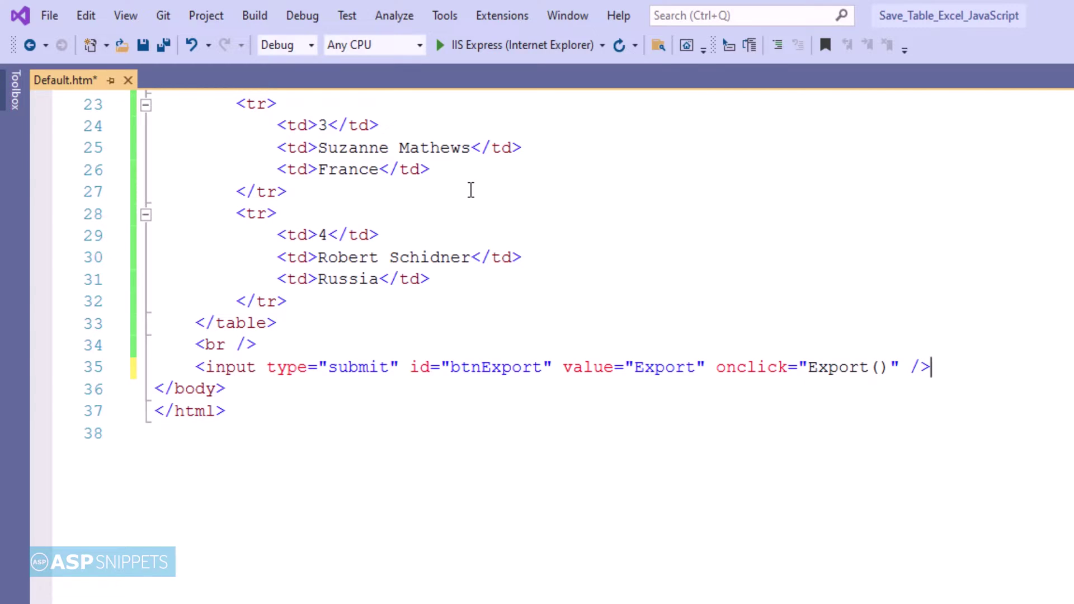
{"action": "key", "text": "ctrl+s"}
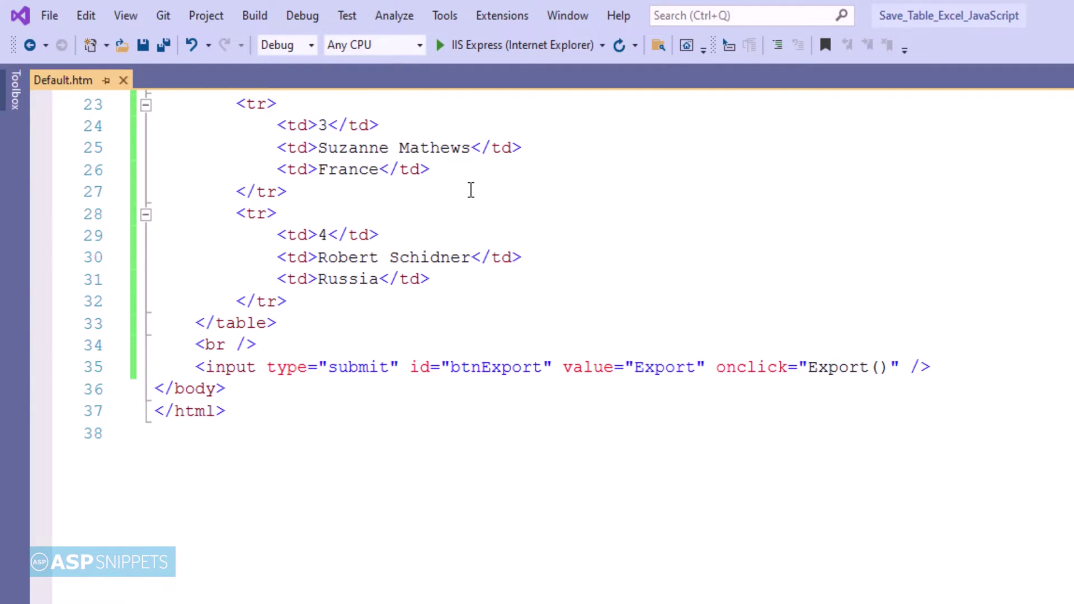
{"action": "key", "text": "Return"}
{"action": "key", "text": "Return"}
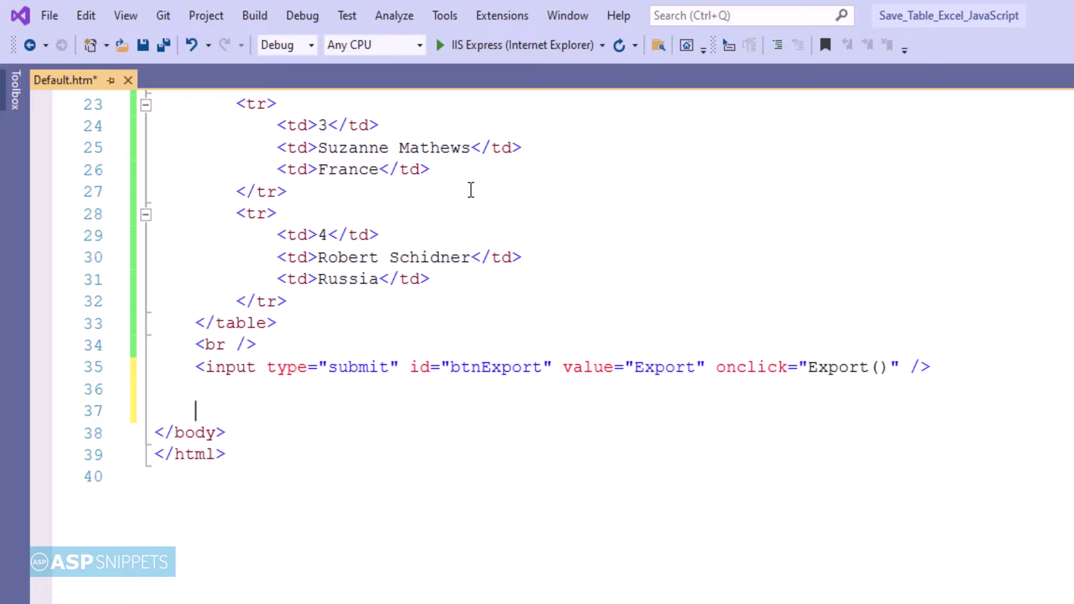
Step: Paste the jQuery script reference and add a text/javascript include for table2excel.js below it
{"action": "key", "text": "ctrl+v"}
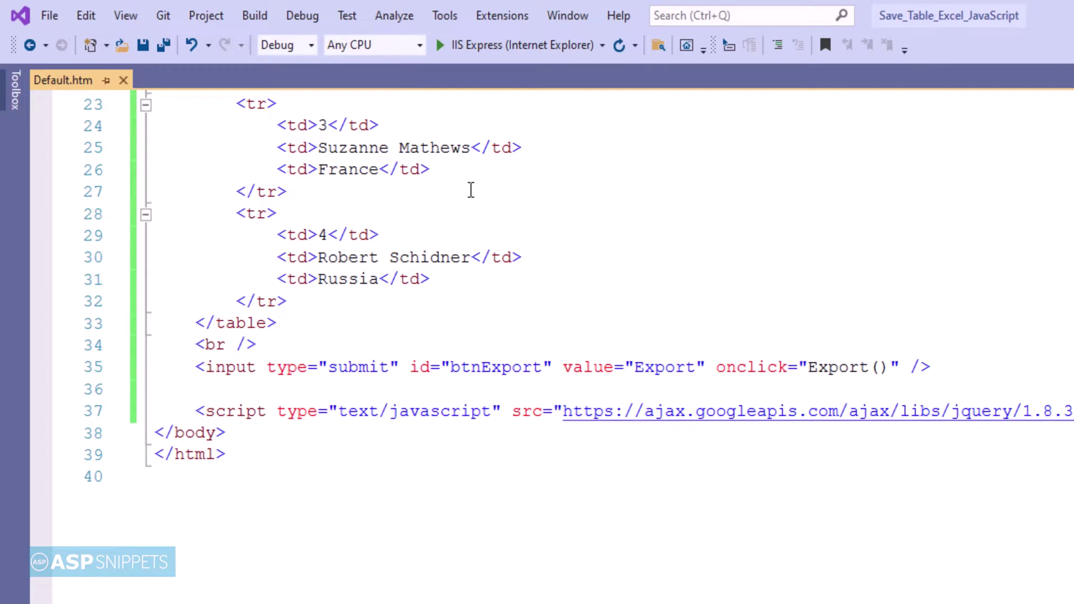
{"action": "key", "text": "Return"}
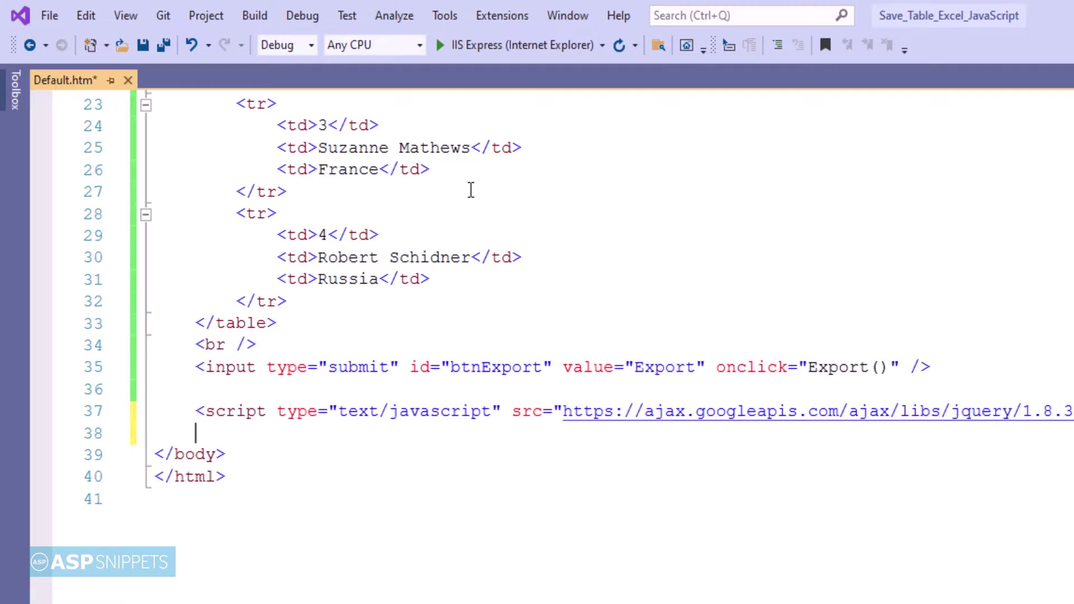
{"action": "type", "text": "<script"}
{"action": "type", "text": "> sr"}
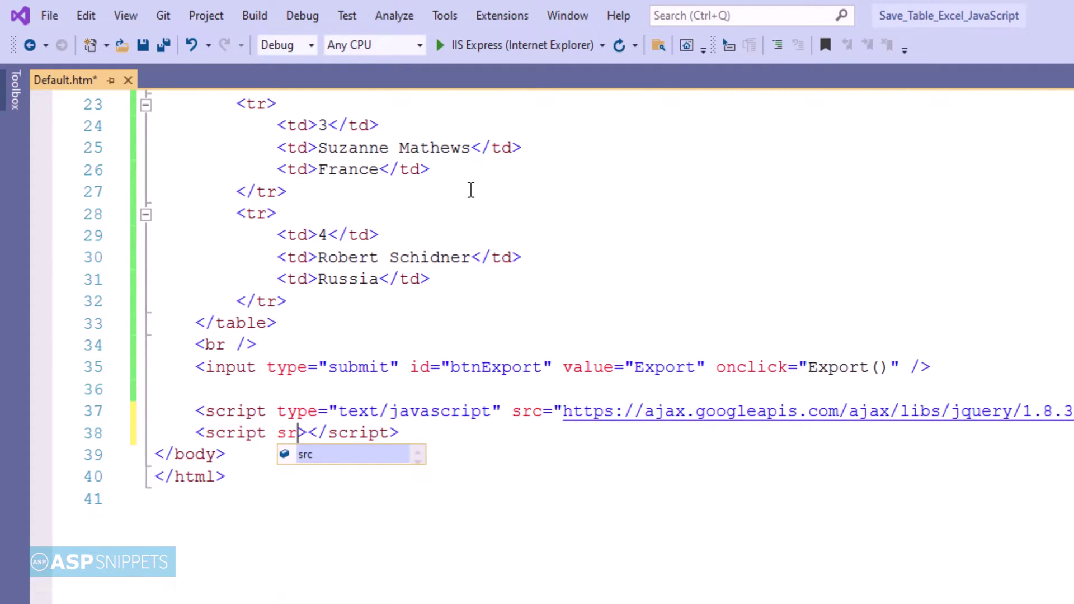
{"action": "type", "text": "c=\""}
{"action": "key", "text": "Tab"}
{"action": "key", "text": "Right"}
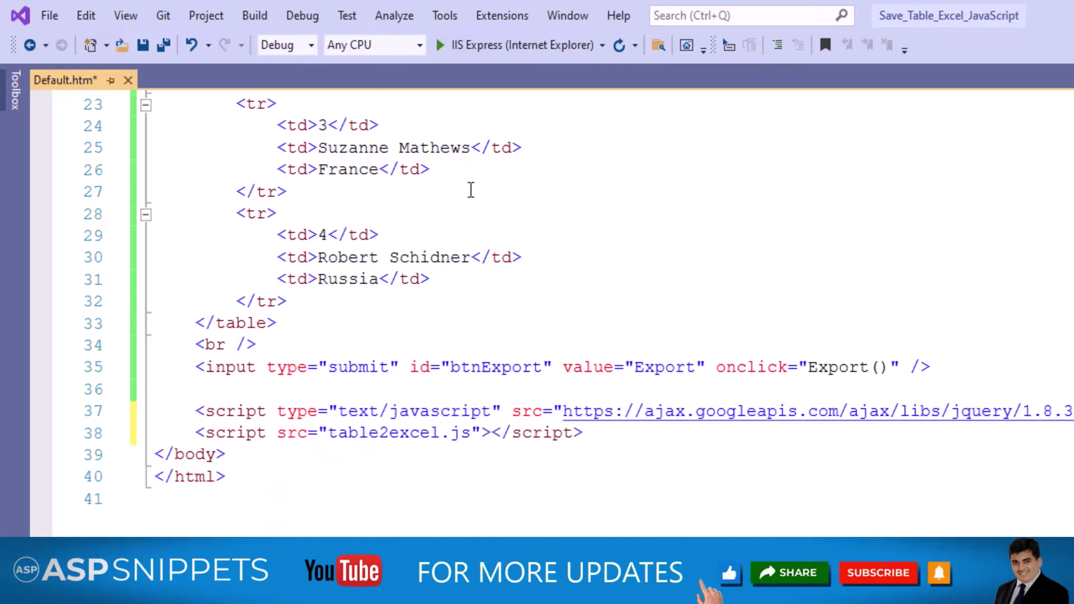
{"action": "type", "text": "ty"}
{"action": "key", "text": "Tab"}
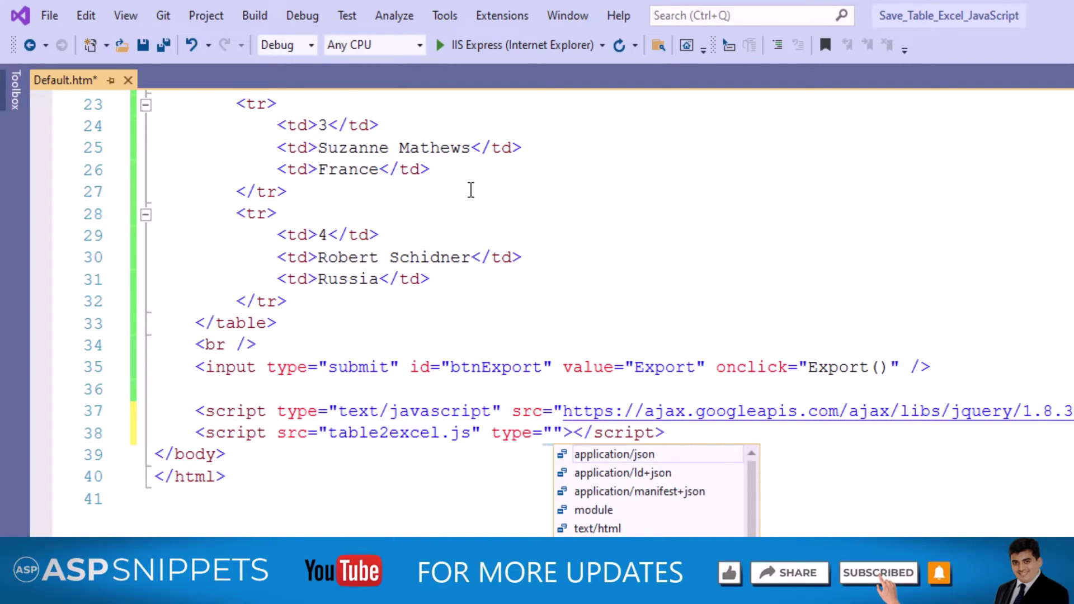
{"action": "type", "text": "tex"}
{"action": "key", "text": "Down"}
{"action": "key", "text": "Tab"}
{"action": "key", "text": "Right"}
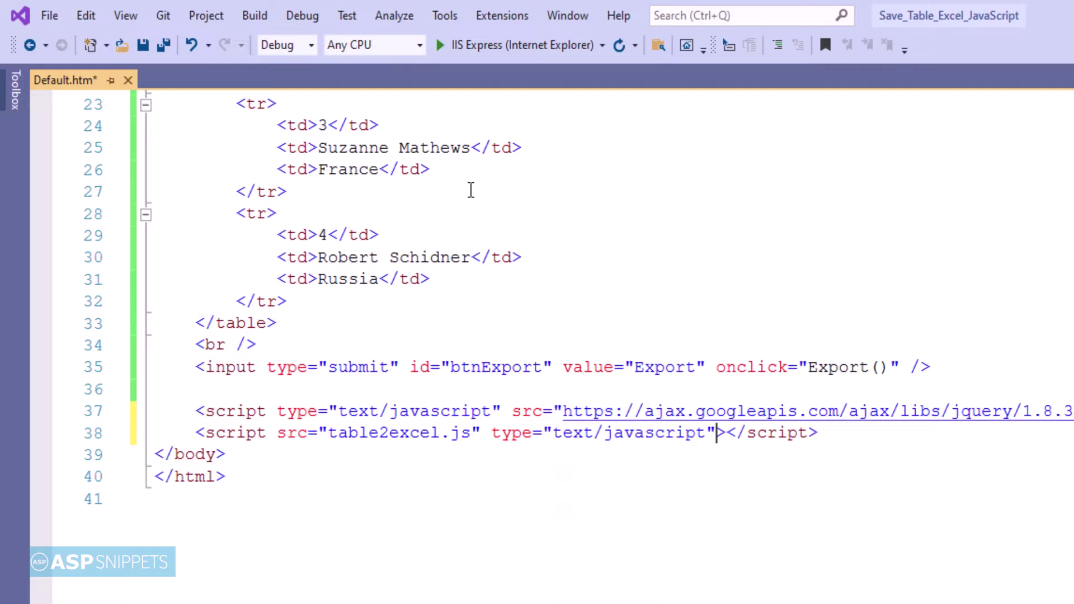
{"action": "key", "text": "Return"}
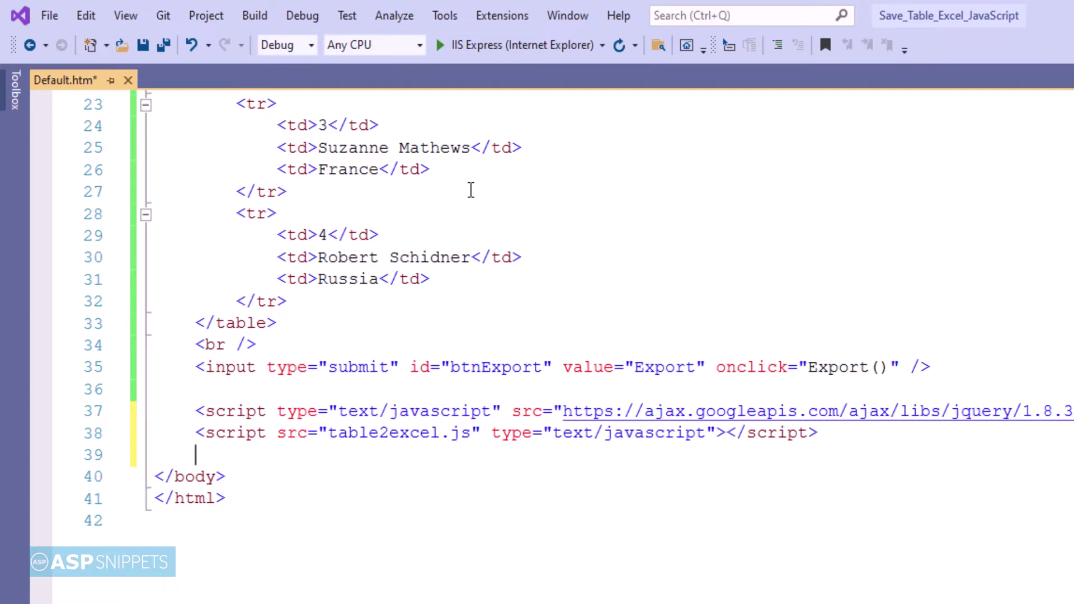
{"action": "type", "text": "<scr"}
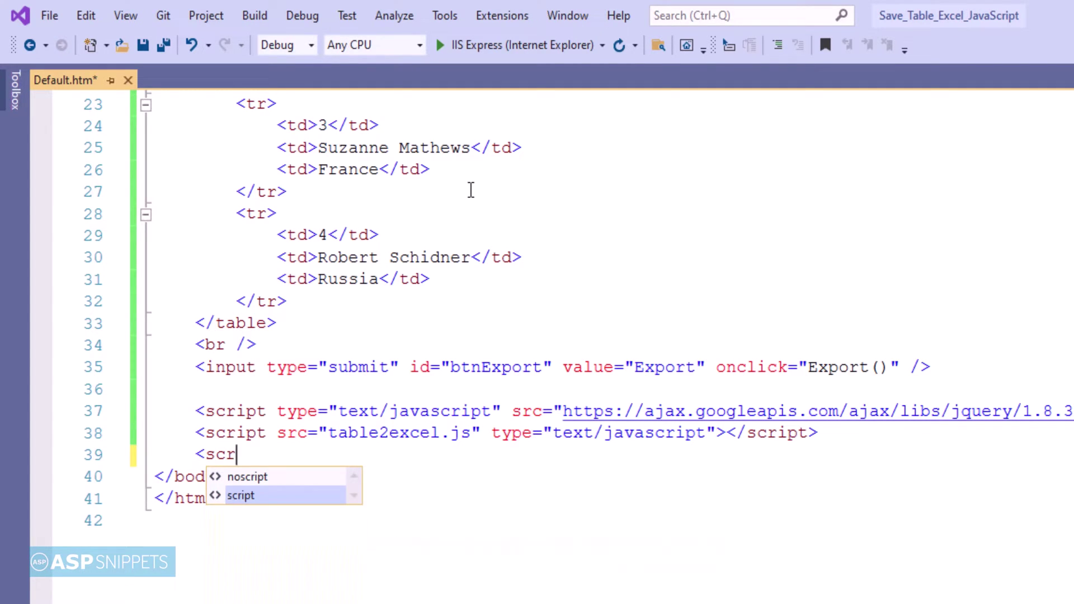
{"action": "type", "text": "ipt></script>"}
Step: Add an empty text/javascript script block to Default.htm
{"action": "key", "text": "Left"}
{"action": "type", "text": "ty"}
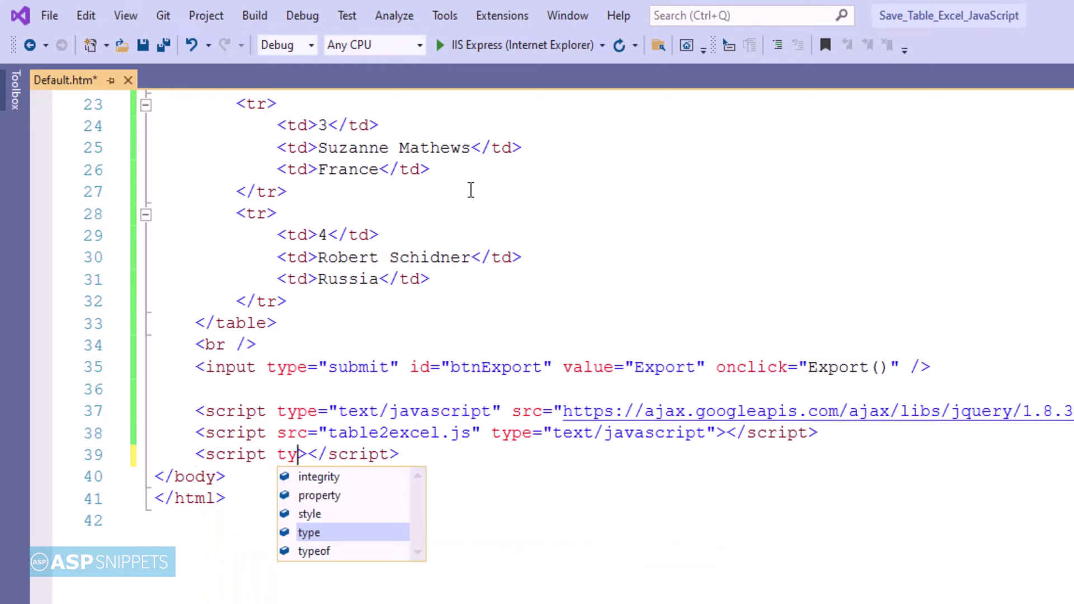
{"action": "key", "text": "Tab"}
{"action": "type", "text": "te"}
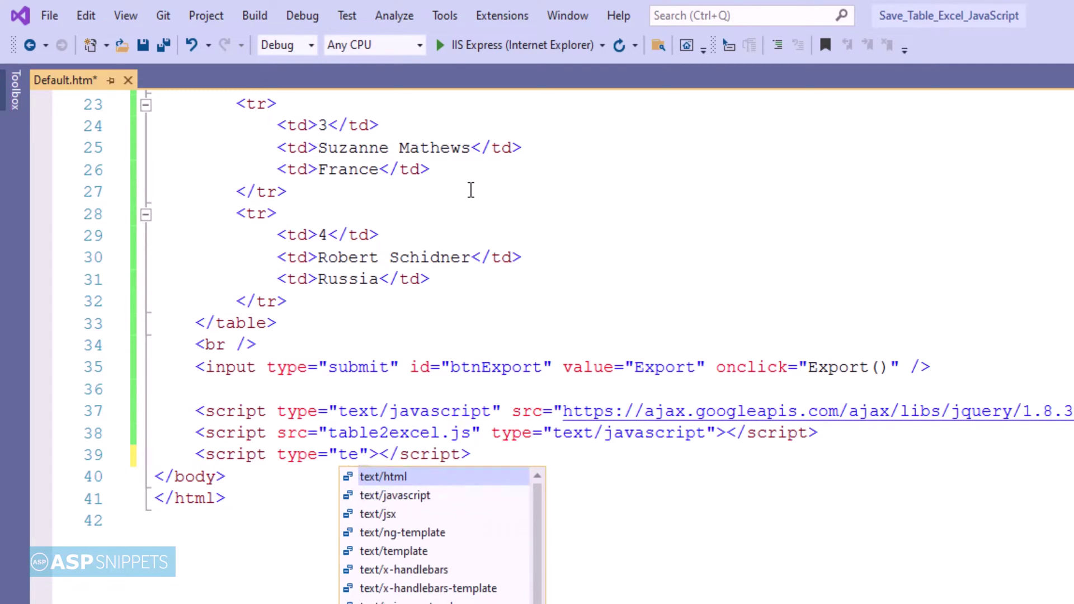
{"action": "key", "text": "Down"}
{"action": "key", "text": "Tab"}
{"action": "key", "text": "Right"}
{"action": "key", "text": "Return"}
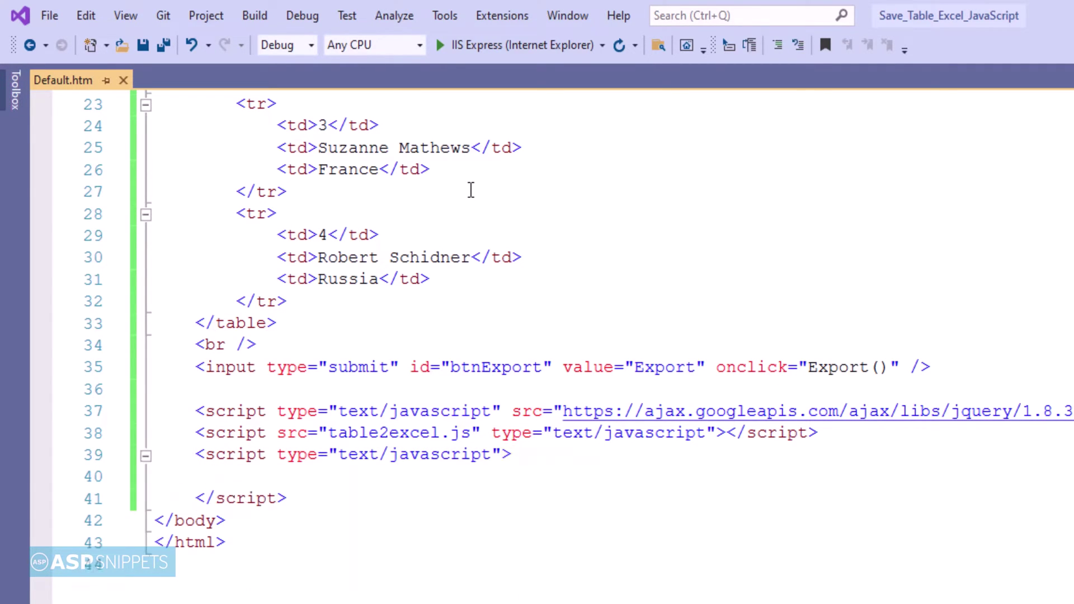
{"action": "type", "text": "function"}
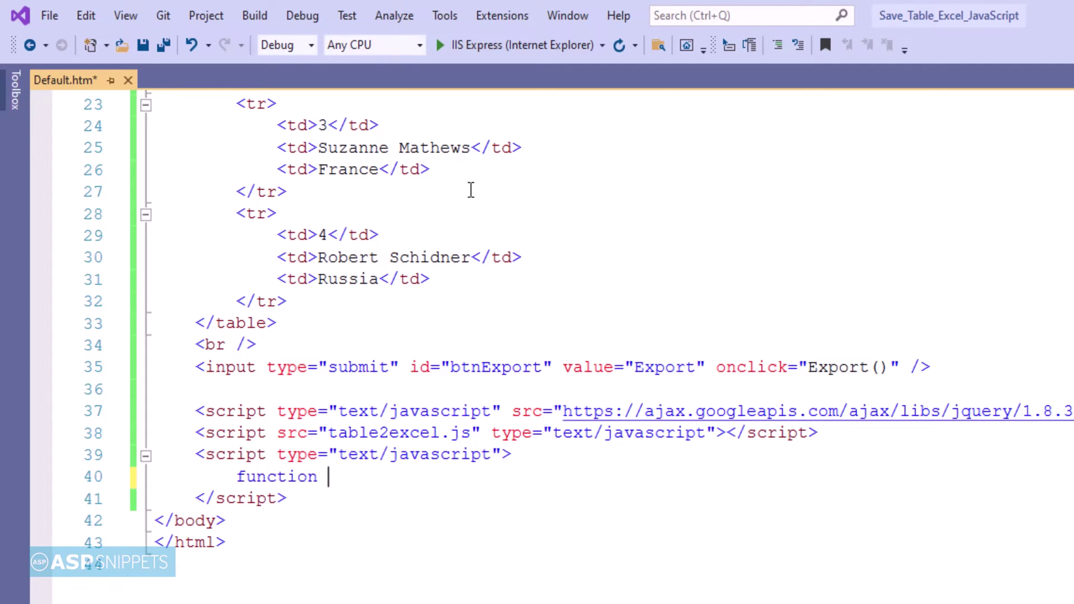
{"action": "type", "text": "Export ("}
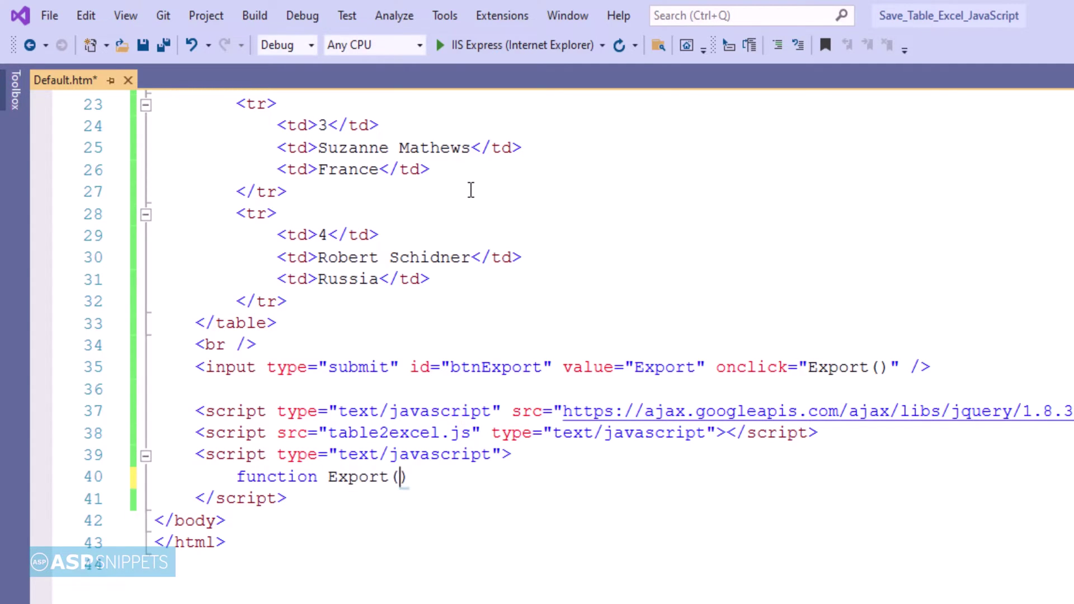
Step: Write Export() calling table2excel on #tblCustomers with filename Table.xls, and save
{"action": "key", "text": "Right"}
{"action": "type", "text": "{"}
{"action": "key", "text": "Return"}
{"action": "type", "text": "$"}
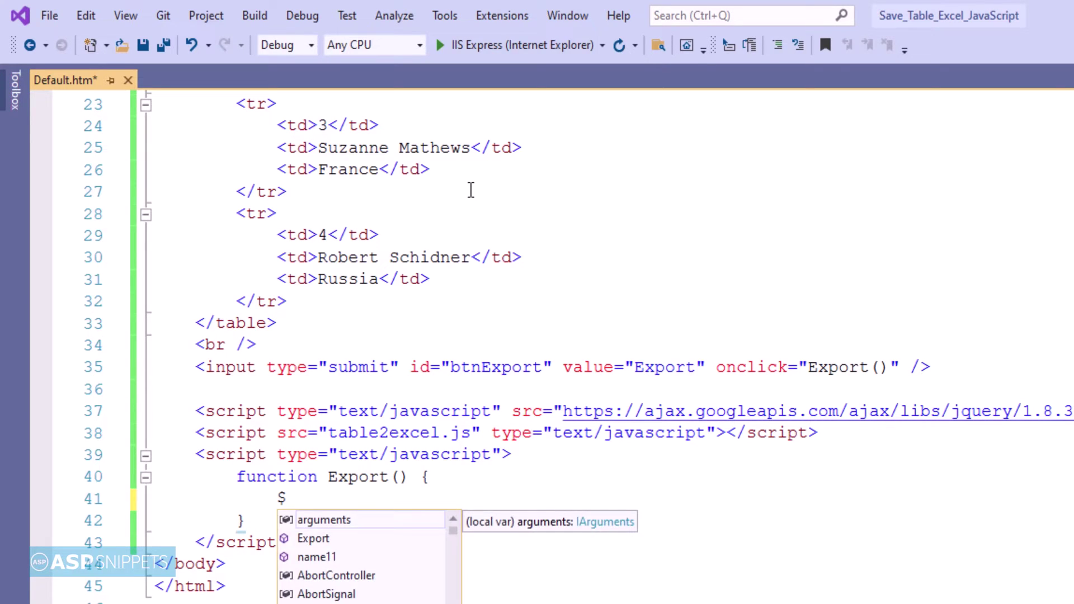
{"action": "type", "text": "(\""}
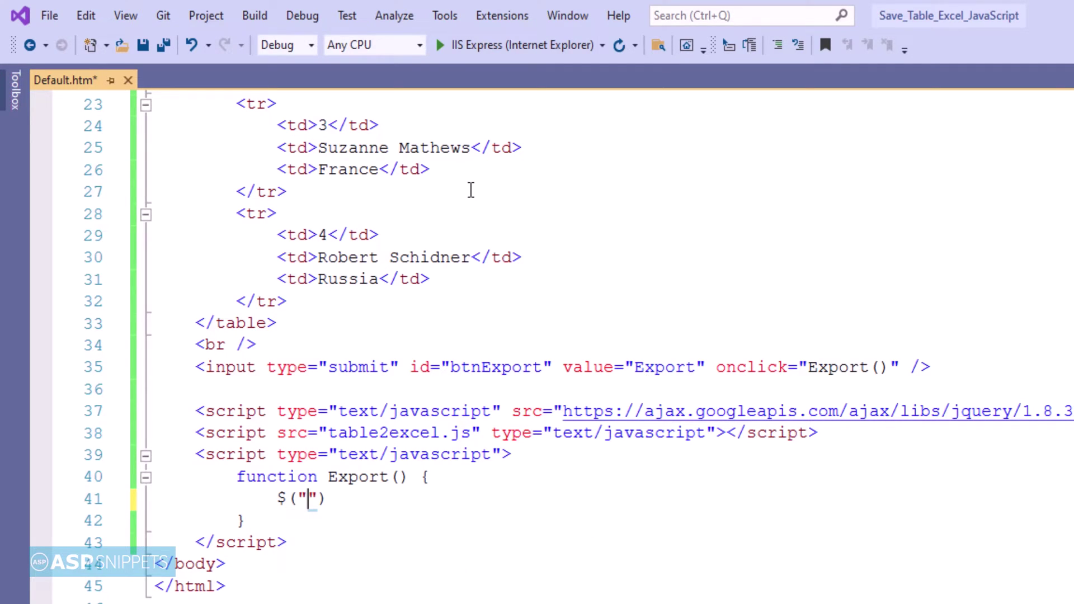
{"action": "type", "text": "#tblC"}
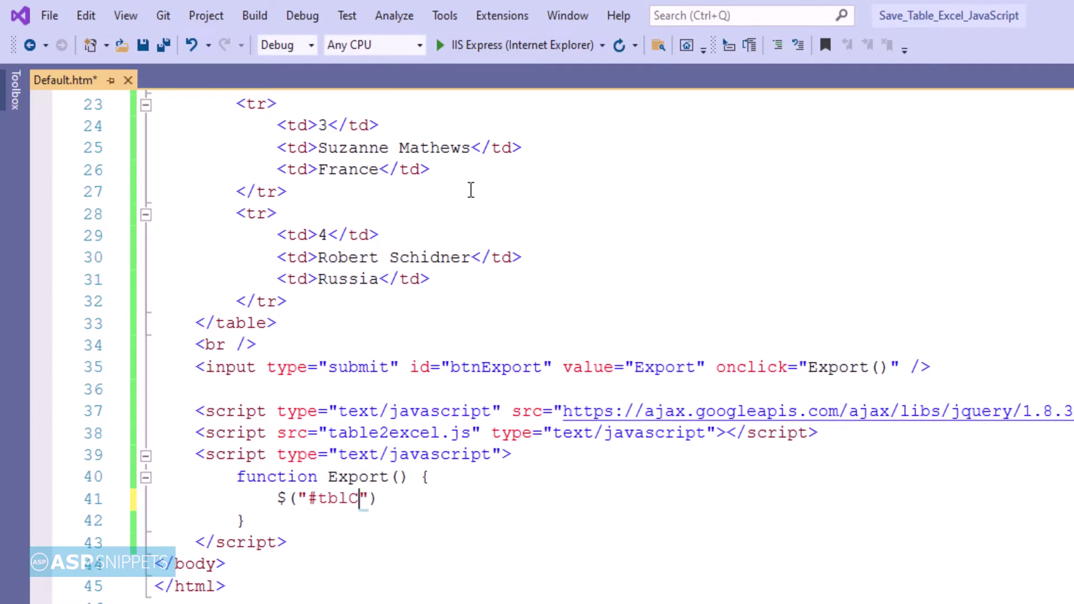
{"action": "type", "text": "ustomers"}
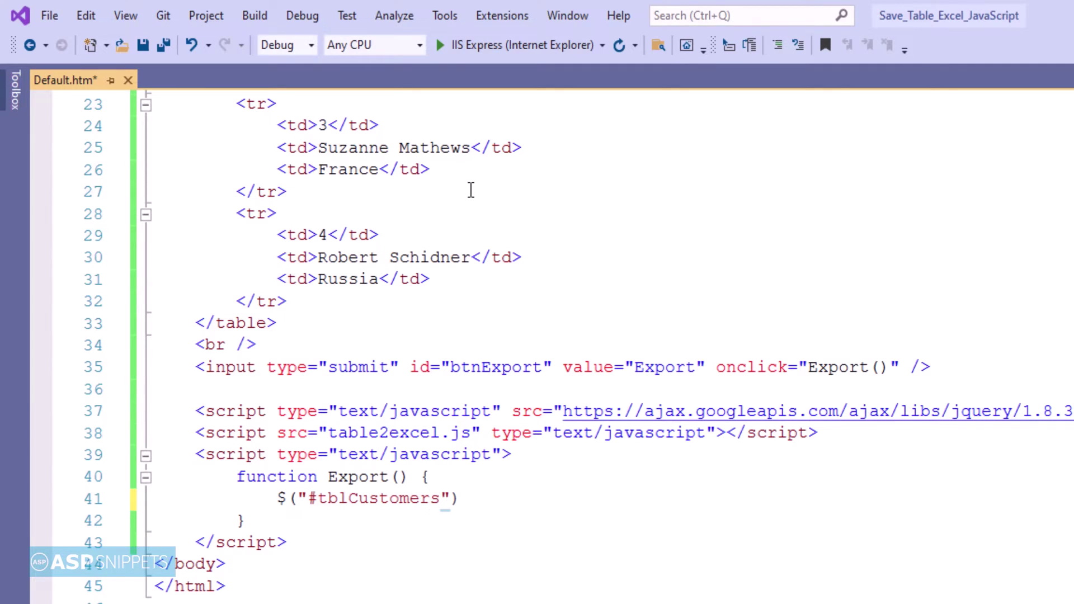
{"action": "key", "text": "End"}
{"action": "type", "text": ".tab"}
{"action": "type", "text": "le2excel"}
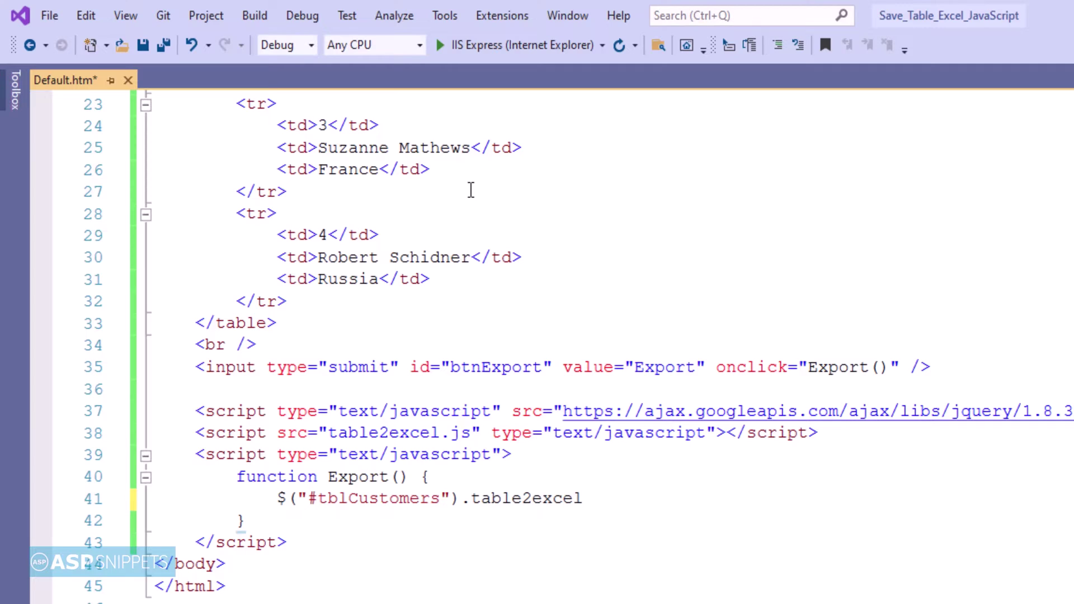
{"action": "type", "text": "({}"}
{"action": "type", "text": ");"}
{"action": "key", "text": "Left"}
{"action": "key", "text": "Left"}
{"action": "key", "text": "Return"}
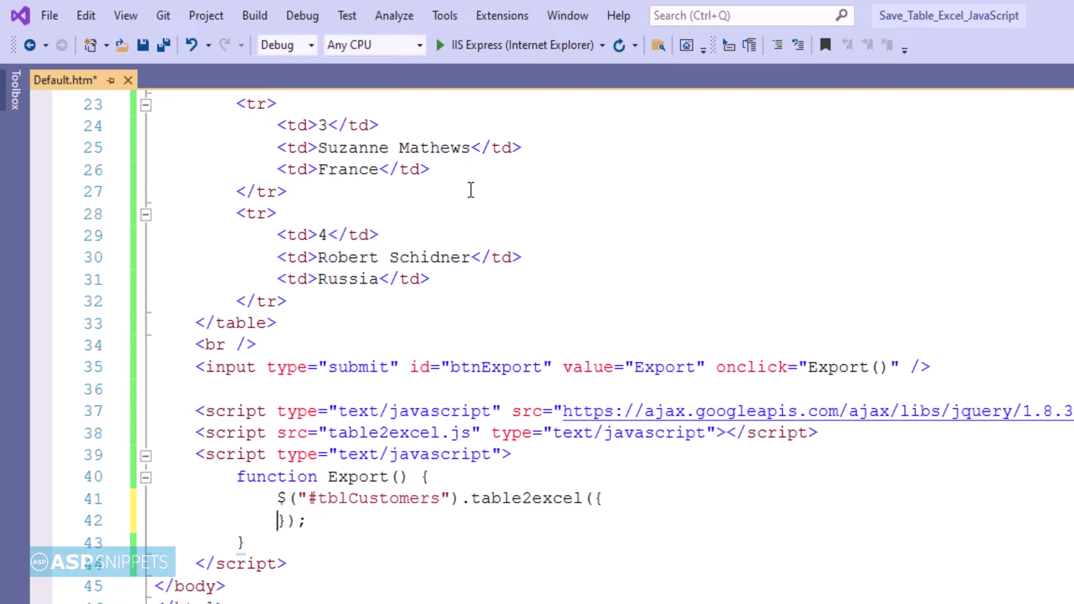
{"action": "key", "text": "Return"}
{"action": "type", "text": "filen"}
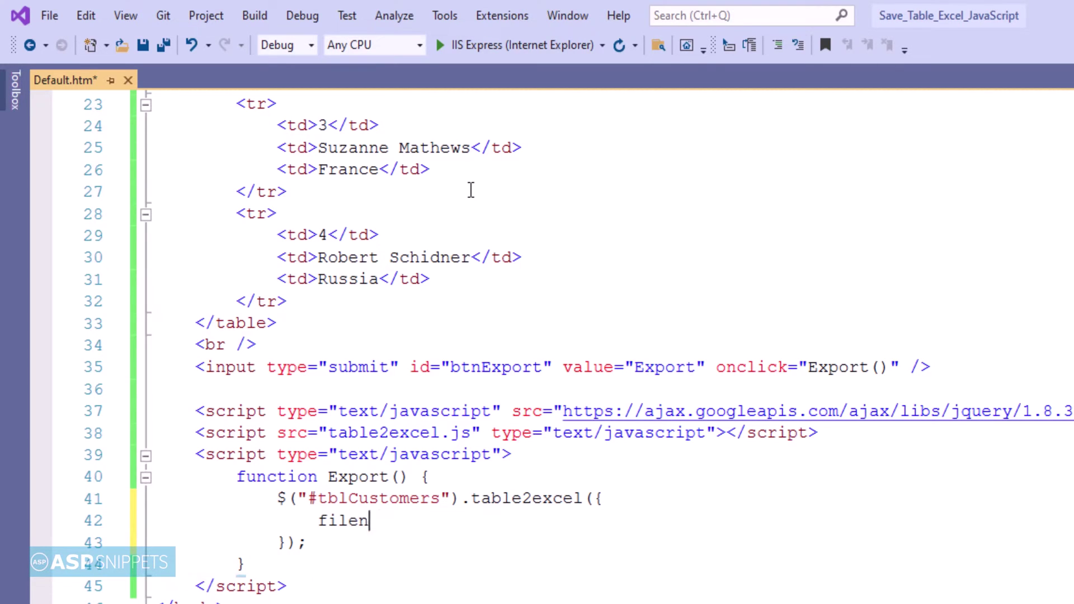
{"action": "type", "text": "ame: \"T"}
{"action": "type", "text": "able.x"}
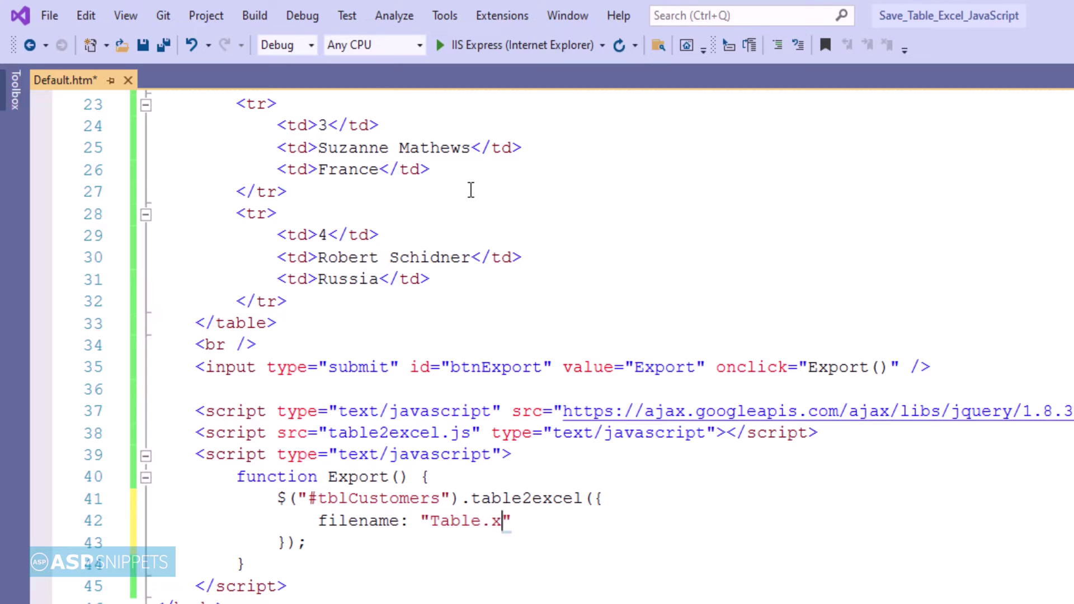
{"action": "type", "text": "ls"}
{"action": "key", "text": "ctrl+s"}
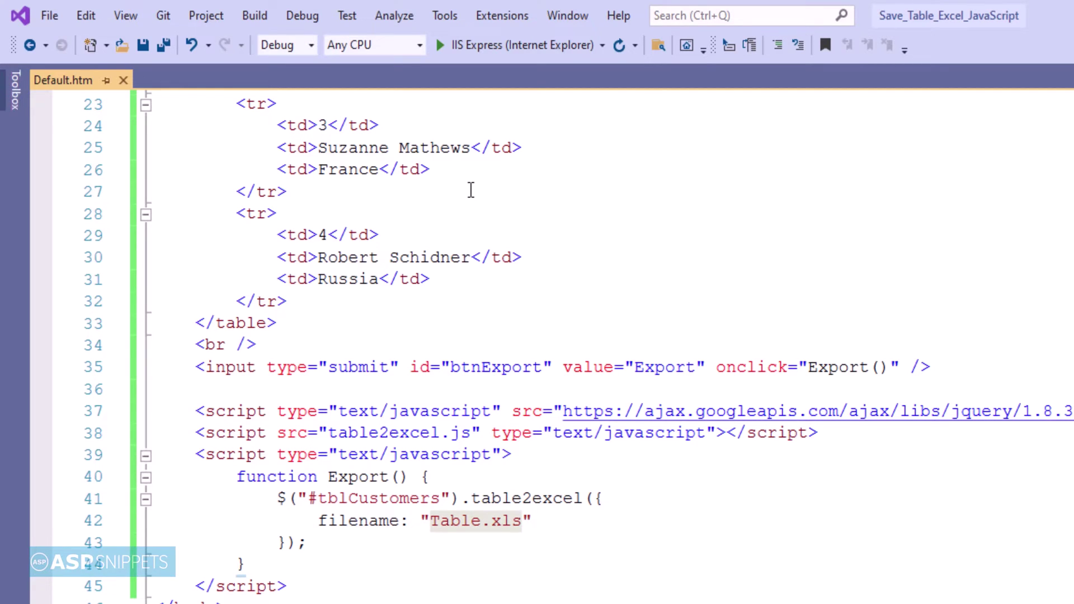
Step: Launch the site with the IIS Express (Internet Explorer) run button
{"action": "left_click", "coordinate": [493, 44]}
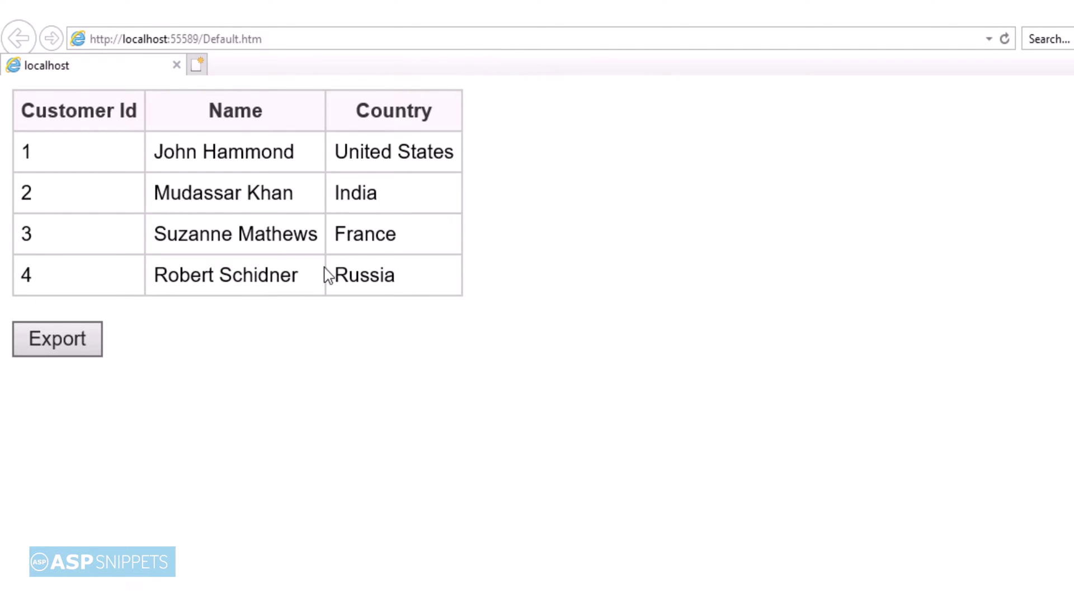
Step: Export the table, then save and open Table.xls from the download bar
{"action": "left_click", "coordinate": [94, 343]}
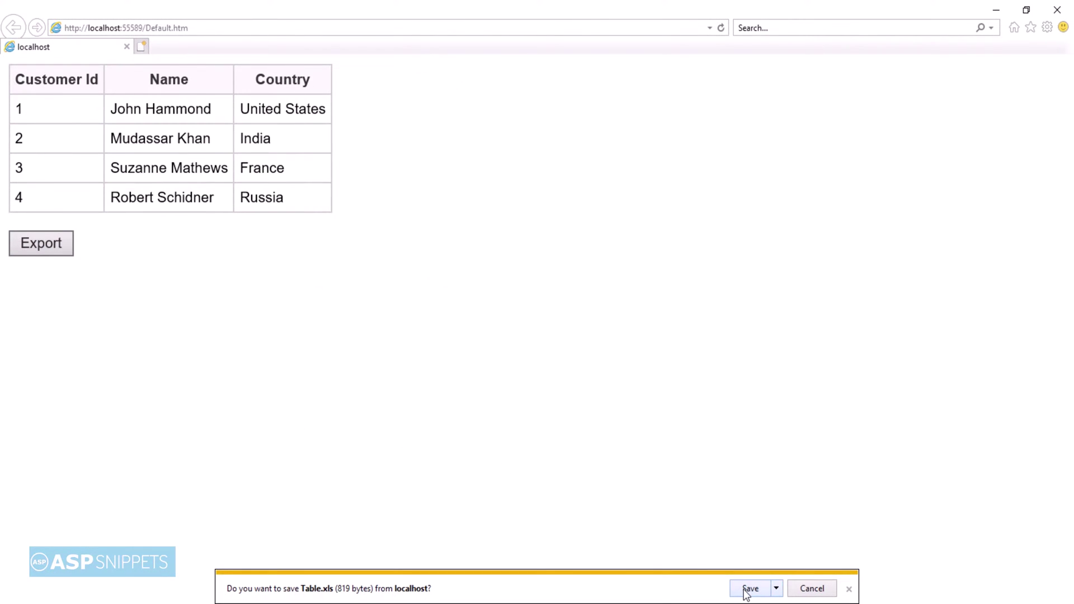
{"action": "left_click", "coordinate": [746, 591]}
{"action": "left_click", "coordinate": [644, 588]}
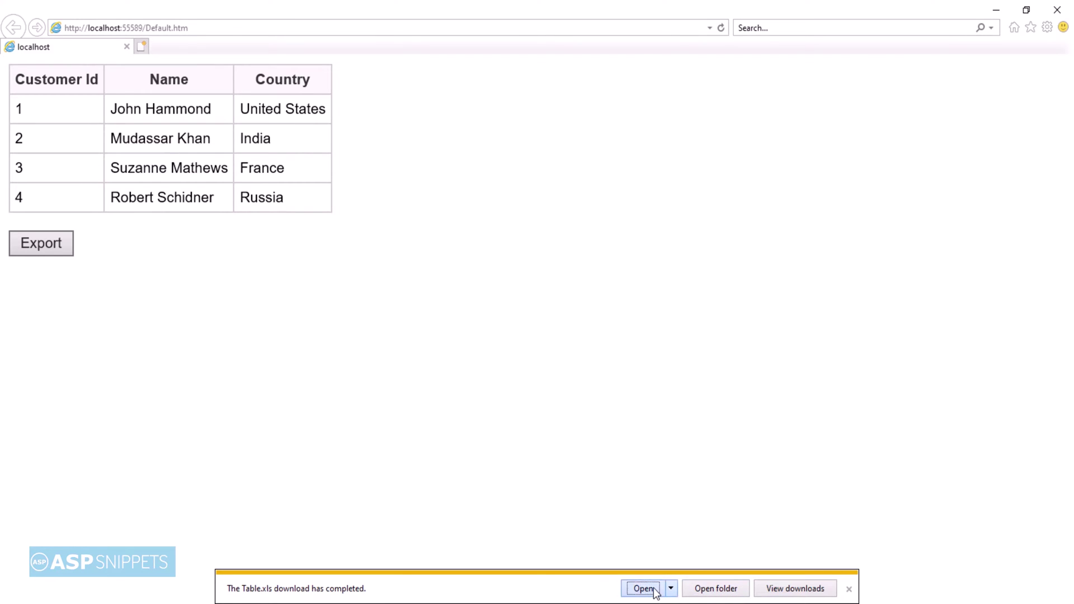